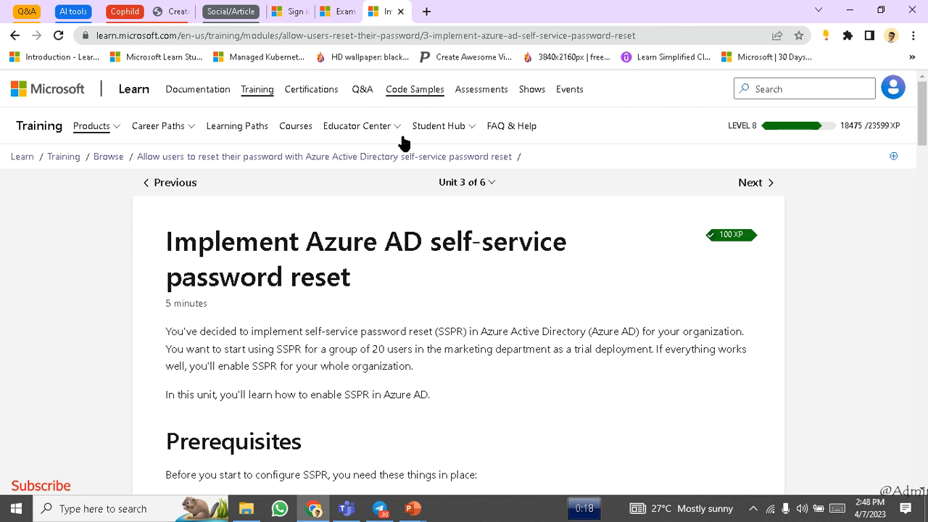
- Close the Exam AZ-104 tab and scroll the Learn unit to the Configure SSPR section
{"action": "scroll", "coordinate": [496, 351], "scroll_direction": "down", "scroll_amount": 2}
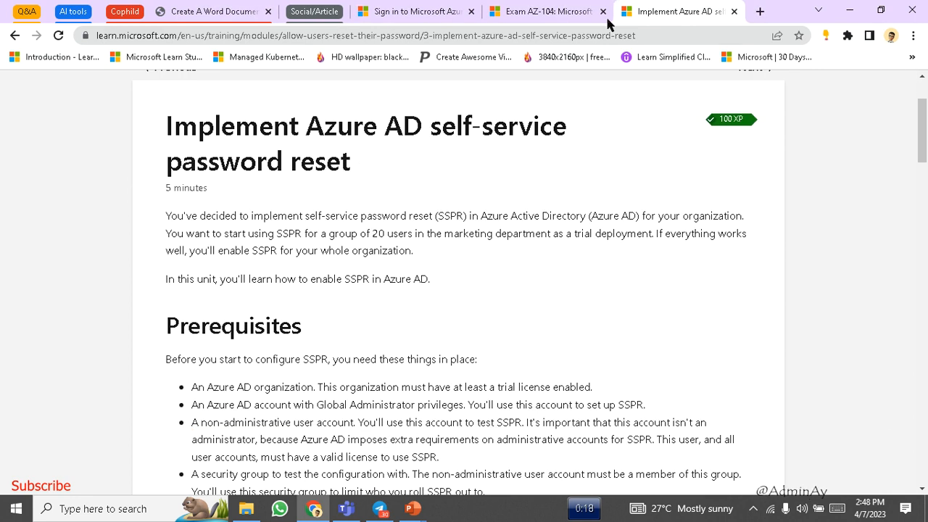
{"action": "left_click", "coordinate": [603, 11]}
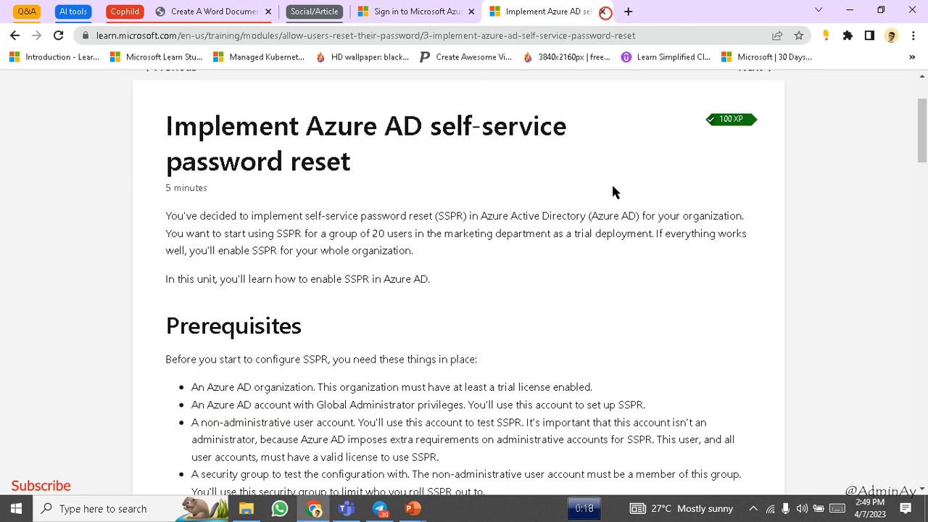
{"action": "scroll", "coordinate": [612, 190], "scroll_direction": "down", "scroll_amount": 4}
{"action": "scroll", "coordinate": [613, 191], "scroll_direction": "down", "scroll_amount": 10}
{"action": "scroll", "coordinate": [613, 192], "scroll_direction": "up", "scroll_amount": 10}
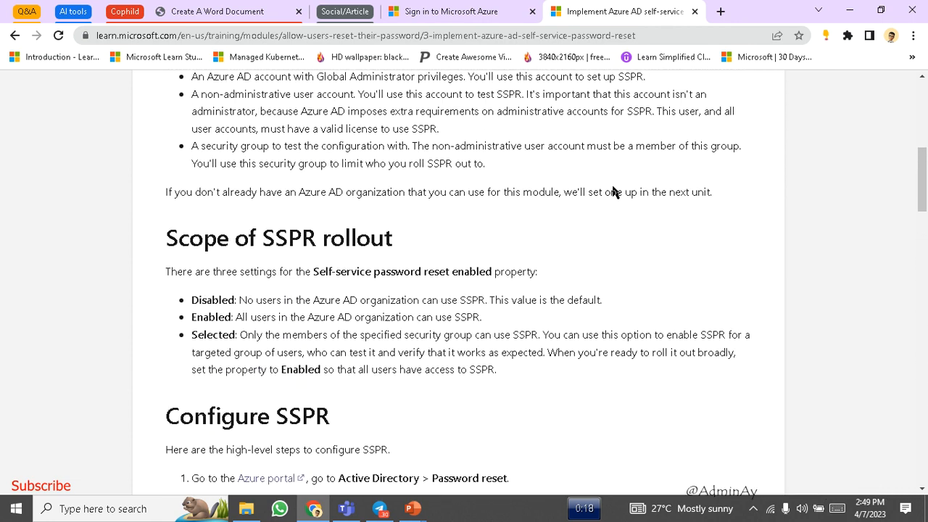
{"action": "scroll", "coordinate": [613, 191], "scroll_direction": "up", "scroll_amount": 4}
{"action": "scroll", "coordinate": [613, 192], "scroll_direction": "down", "scroll_amount": 5}
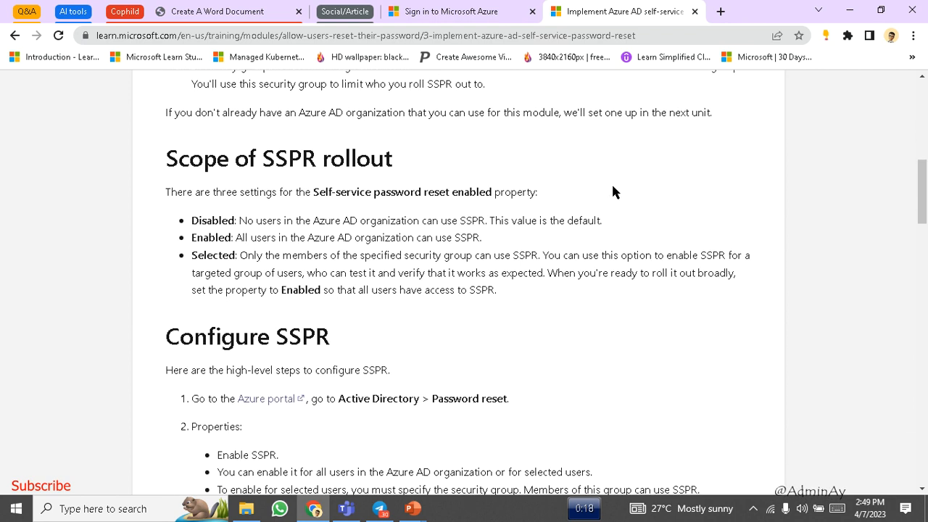
{"action": "scroll", "coordinate": [613, 188], "scroll_direction": "down", "scroll_amount": 3}
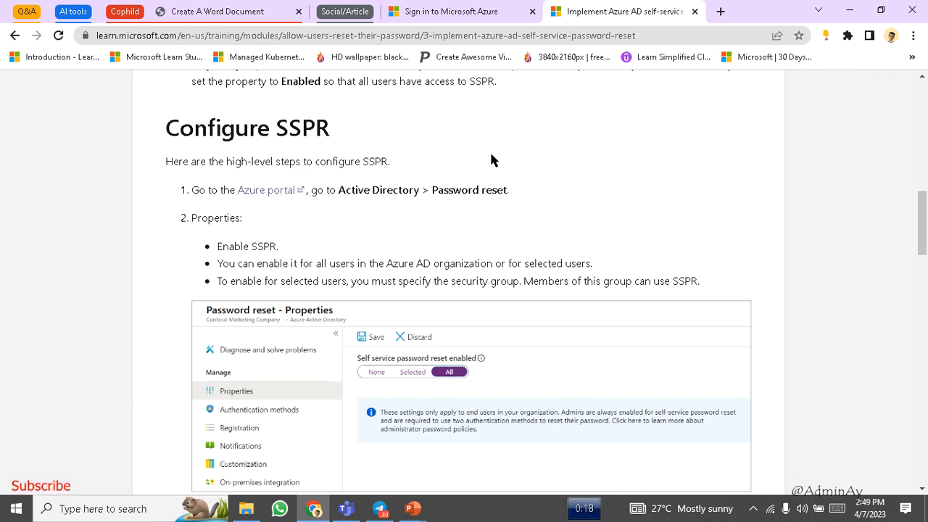
- Sign in to the Azure portal from the article's step 1 link and switch to its Home tab
{"action": "left_click", "coordinate": [270, 189]}
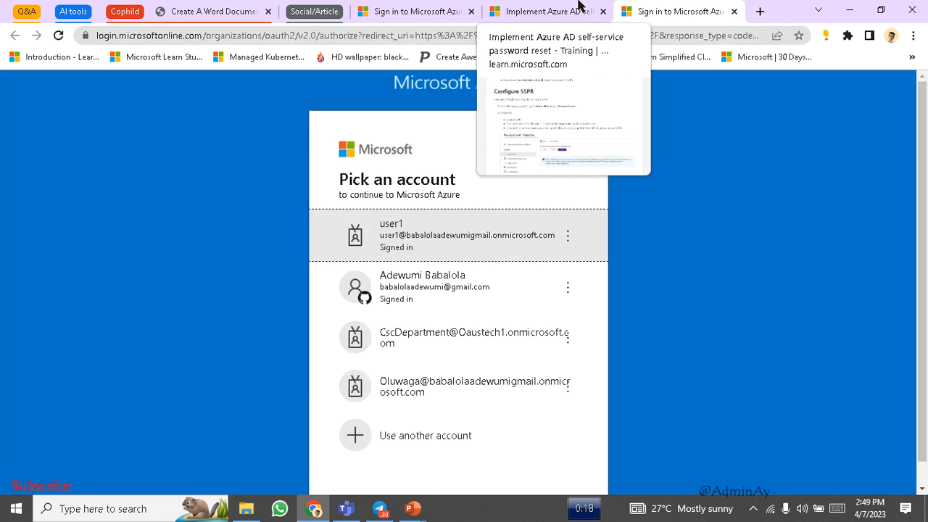
{"action": "left_click", "coordinate": [575, 7]}
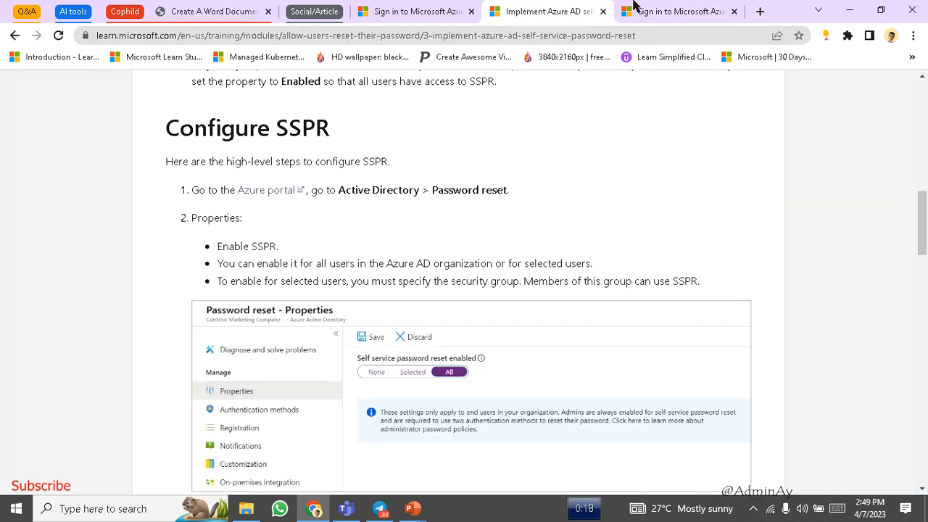
{"action": "left_click", "coordinate": [633, 7]}
{"action": "left_click", "coordinate": [413, 232]}
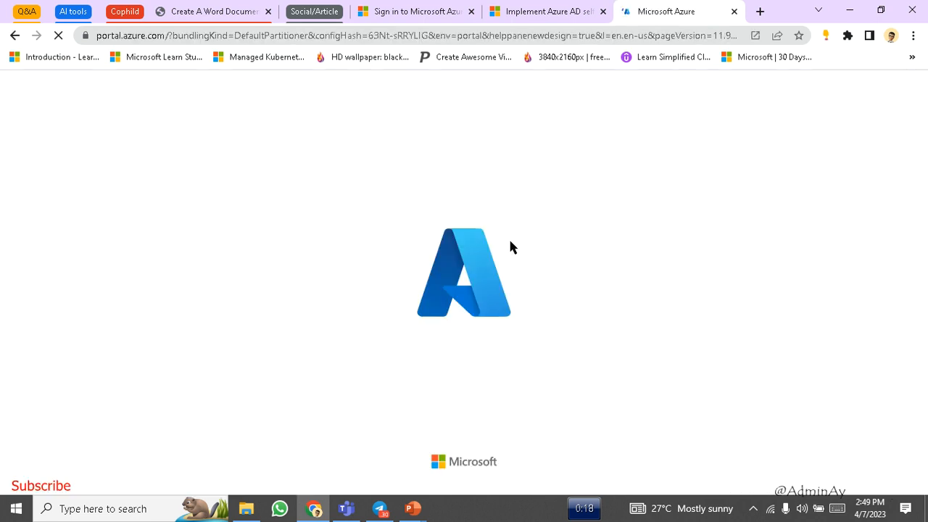
{"action": "left_click", "coordinate": [553, 9]}
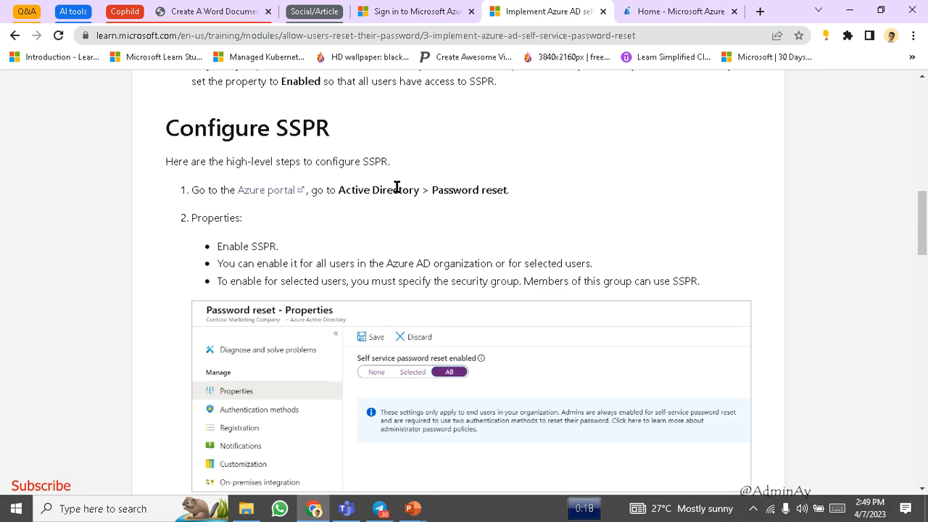
{"action": "scroll", "coordinate": [438, 272], "scroll_direction": "down", "scroll_amount": 1}
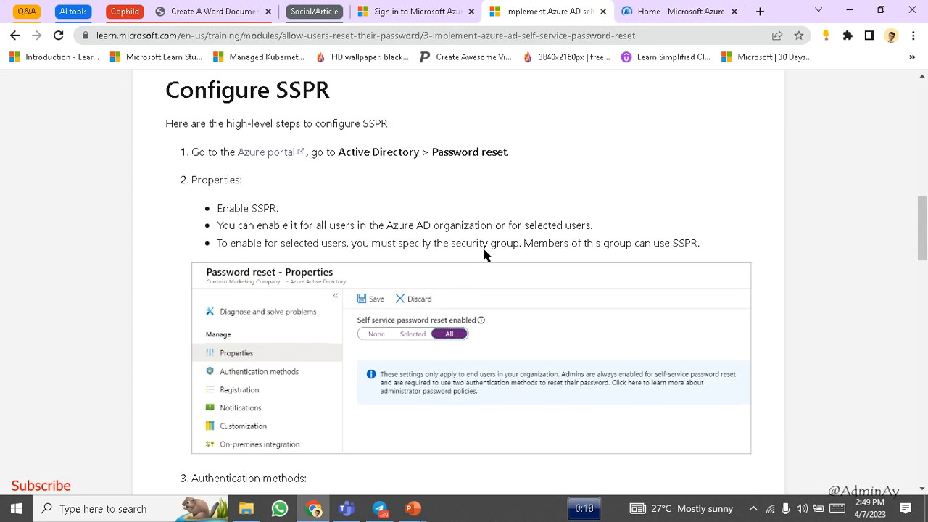
{"action": "scroll", "coordinate": [485, 254], "scroll_direction": "down", "scroll_amount": 2}
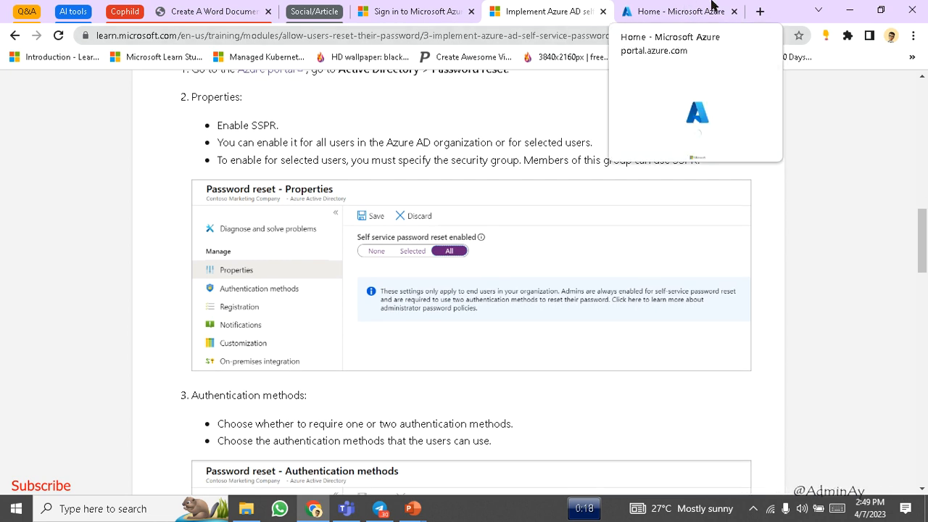
{"action": "left_click", "coordinate": [711, 9]}
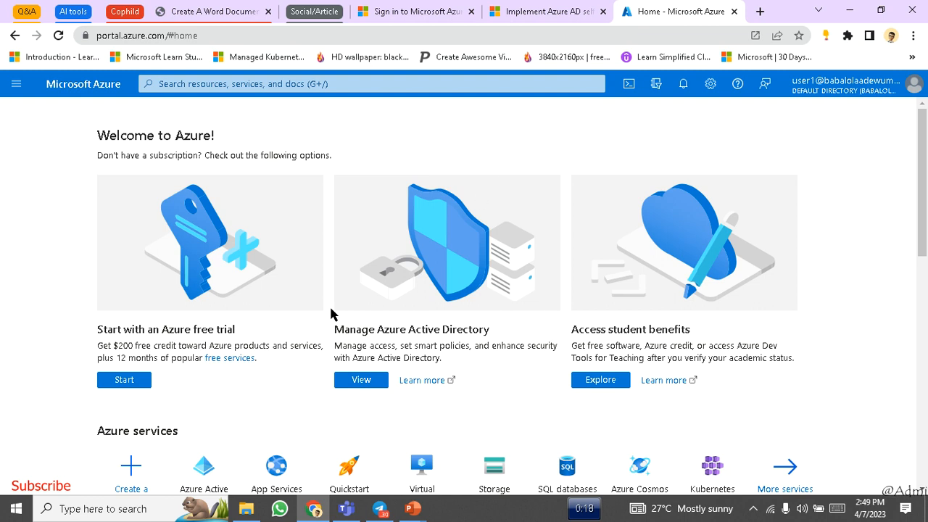
- Open Azure Active Directory from the portal home to reach the Default Directory overview
{"action": "scroll", "coordinate": [331, 314], "scroll_direction": "down", "scroll_amount": 3}
{"action": "scroll", "coordinate": [330, 314], "scroll_direction": "down", "scroll_amount": 1}
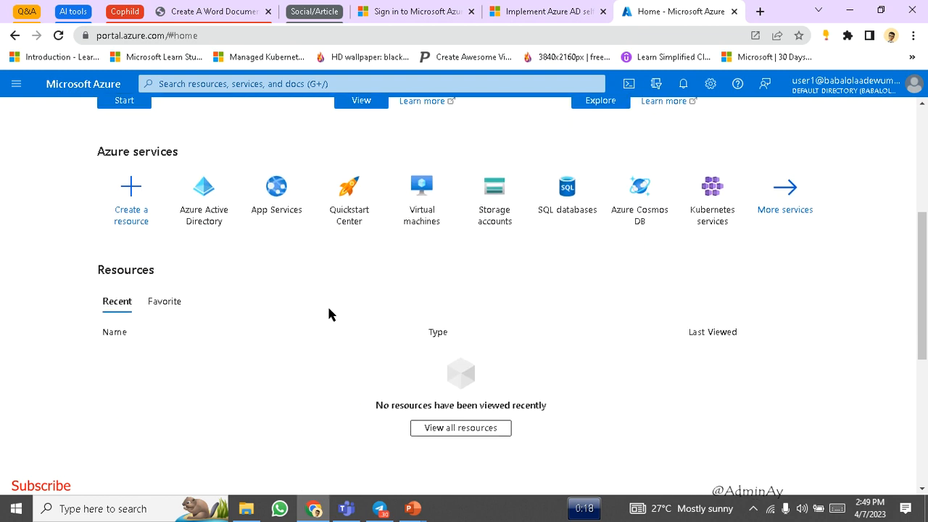
{"action": "left_click", "coordinate": [204, 196]}
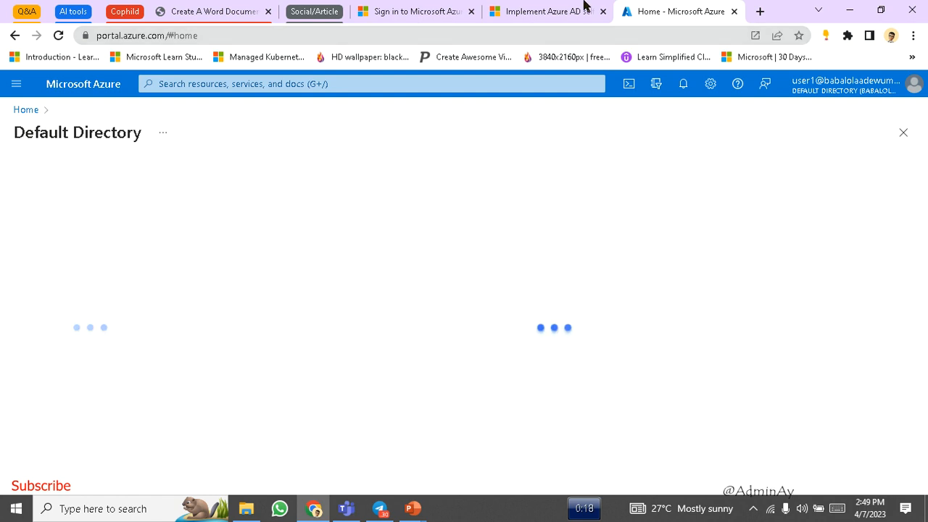
{"action": "left_click", "coordinate": [584, 7]}
{"action": "left_click", "coordinate": [655, 7]}
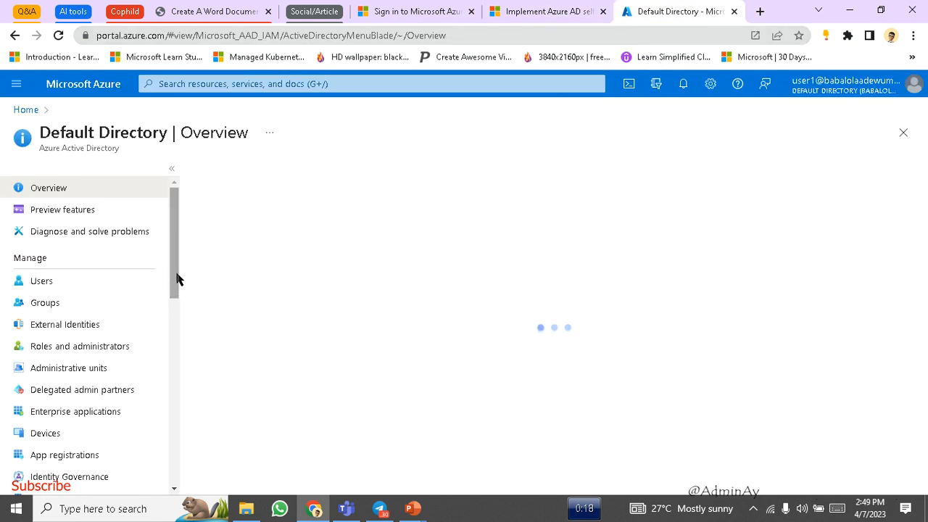
{"action": "left_click_drag", "start_coordinate": [177, 274], "coordinate": [178, 287]}
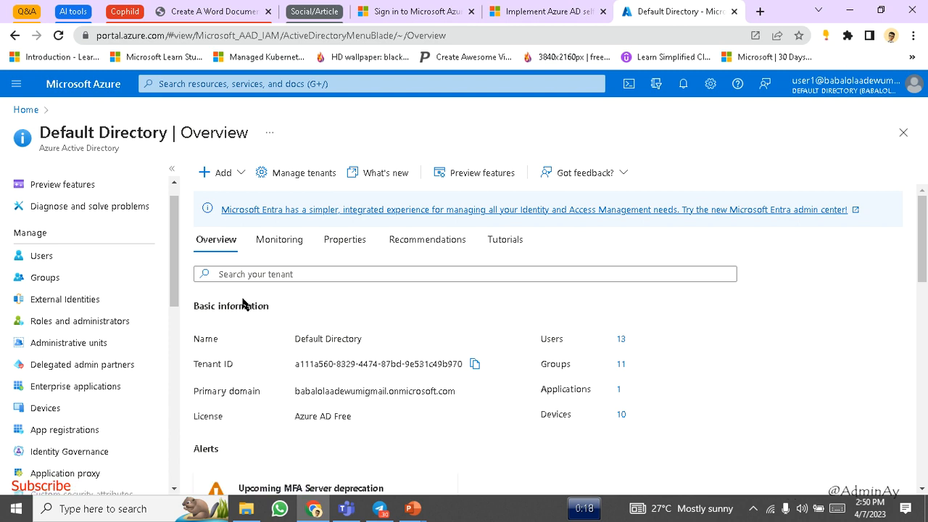
- Reread the article's Configure SSPR steps, then scroll the Default Directory menu toward Password reset
{"action": "left_click", "coordinate": [593, 7]}
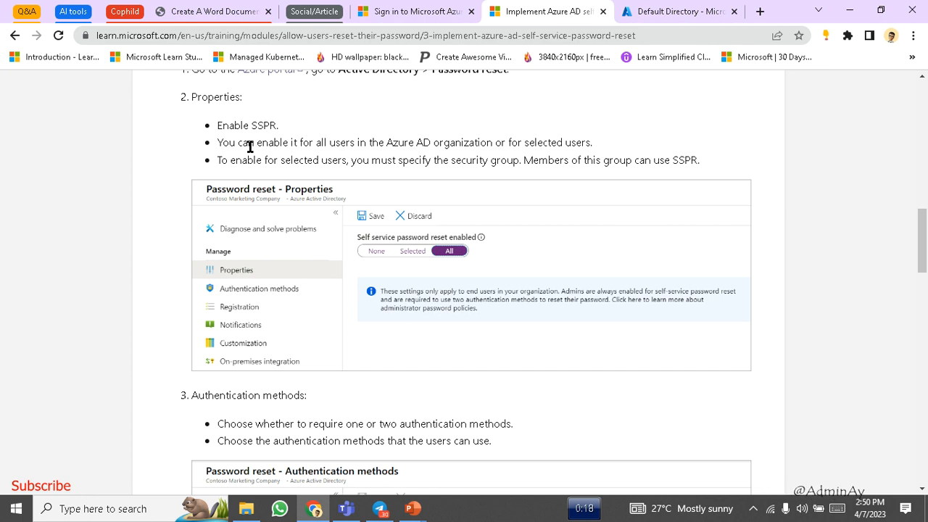
{"action": "scroll", "coordinate": [250, 148], "scroll_direction": "down", "scroll_amount": 1}
{"action": "scroll", "coordinate": [251, 149], "scroll_direction": "up", "scroll_amount": 1}
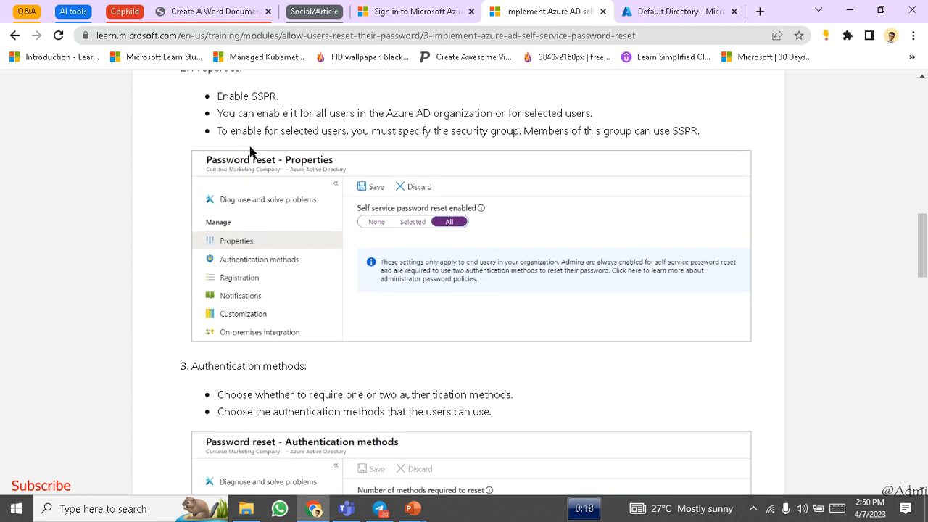
{"action": "scroll", "coordinate": [250, 151], "scroll_direction": "up", "scroll_amount": 1}
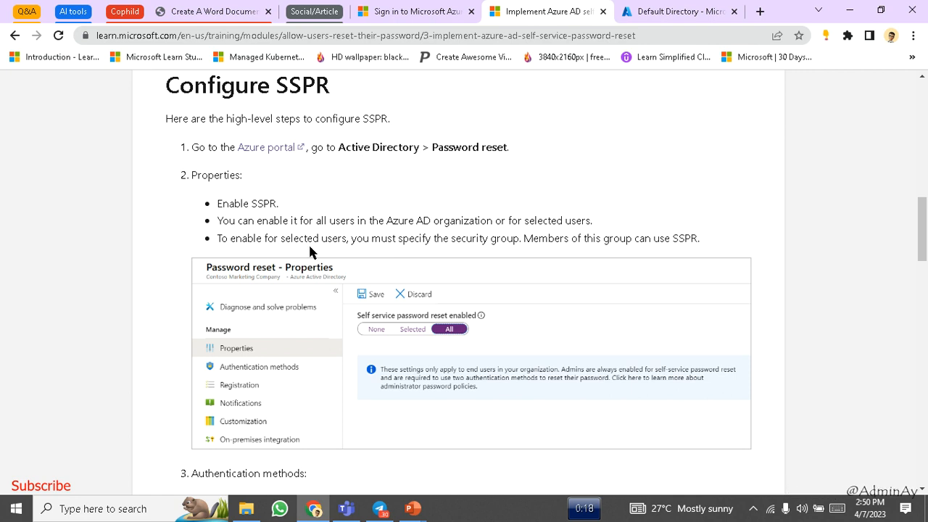
{"action": "scroll", "coordinate": [310, 247], "scroll_direction": "down", "scroll_amount": 1}
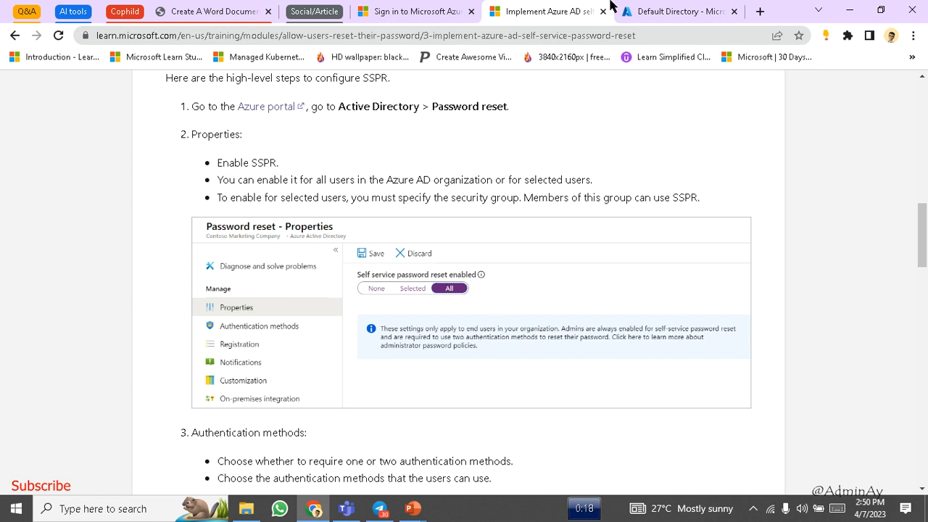
{"action": "left_click", "coordinate": [638, 10]}
{"action": "scroll", "coordinate": [62, 414], "scroll_direction": "down", "scroll_amount": 5}
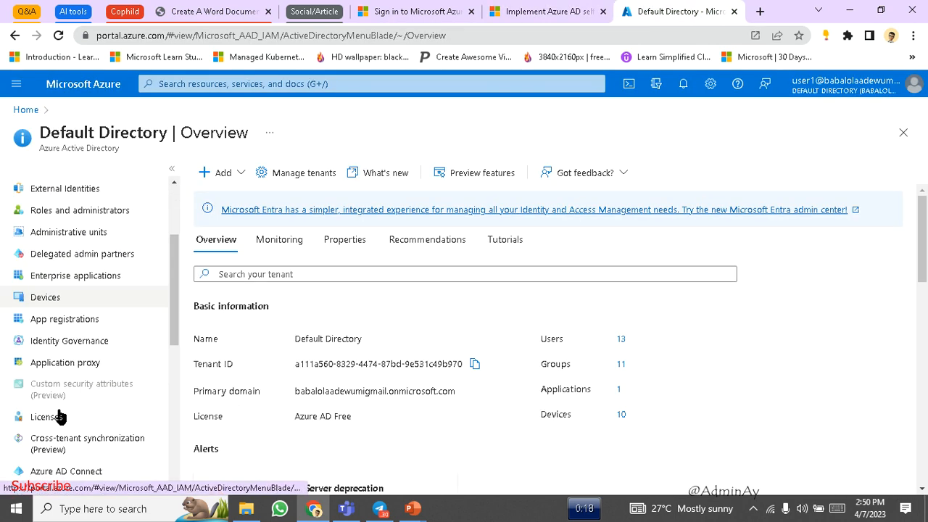
{"action": "scroll", "coordinate": [61, 415], "scroll_direction": "up", "scroll_amount": 4}
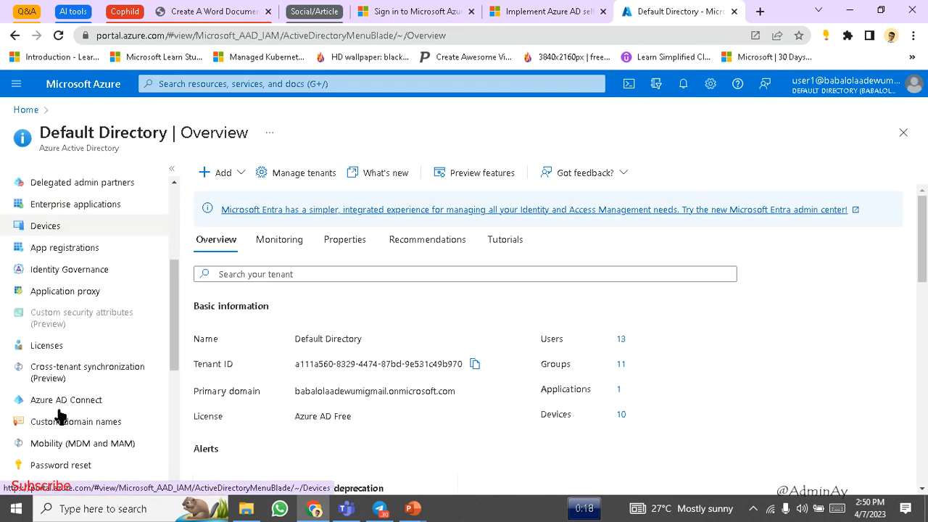
{"action": "scroll", "coordinate": [61, 415], "scroll_direction": "up", "scroll_amount": 2}
{"action": "scroll", "coordinate": [61, 415], "scroll_direction": "down", "scroll_amount": 4}
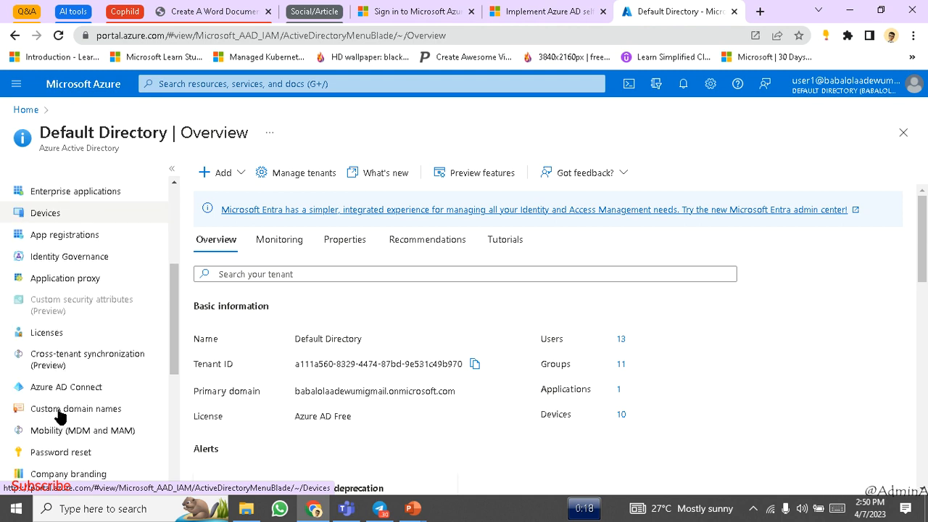
{"action": "scroll", "coordinate": [59, 415], "scroll_direction": "down", "scroll_amount": 1}
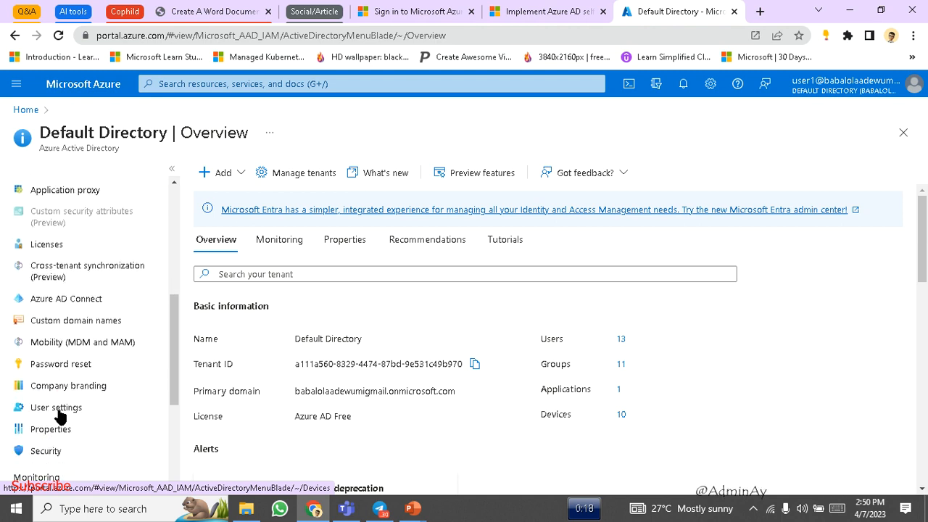
- In Password reset Properties, set self-service password reset enabled to Selected, targeting cloud Tutorials
{"action": "left_click", "coordinate": [81, 360]}
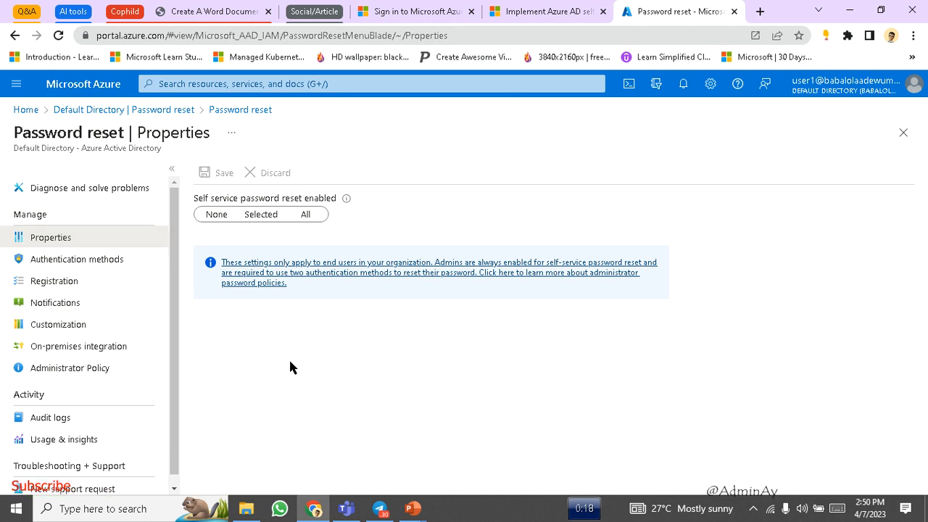
{"action": "left_click", "coordinate": [259, 219]}
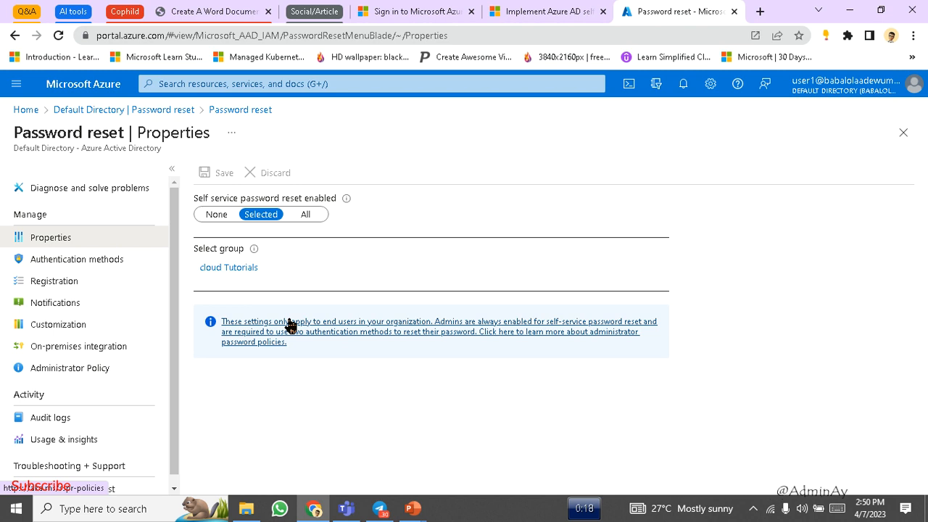
{"action": "left_click", "coordinate": [244, 268]}
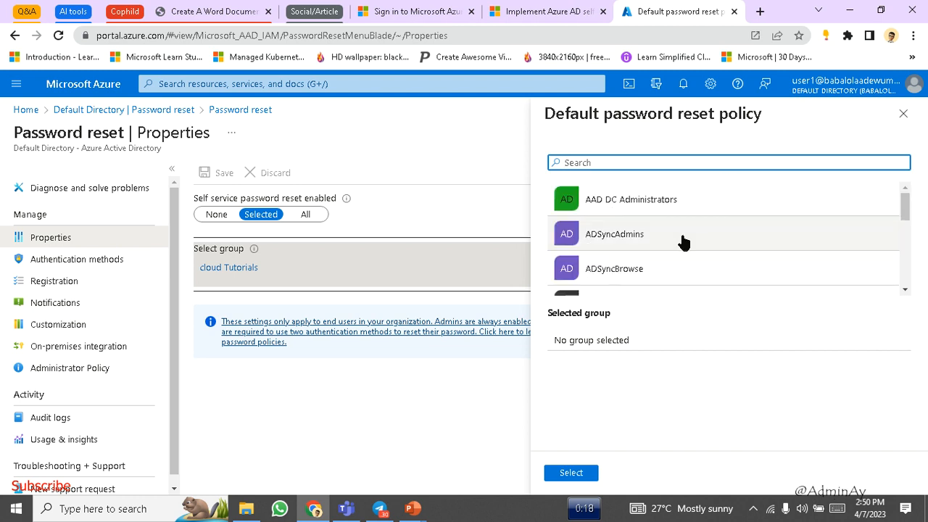
- Pick Cloud group as the password reset group, then view the Authentication methods settings
{"action": "scroll", "coordinate": [598, 264], "scroll_direction": "down", "scroll_amount": 3}
{"action": "scroll", "coordinate": [599, 263], "scroll_direction": "down", "scroll_amount": 1}
{"action": "scroll", "coordinate": [598, 263], "scroll_direction": "up", "scroll_amount": 2}
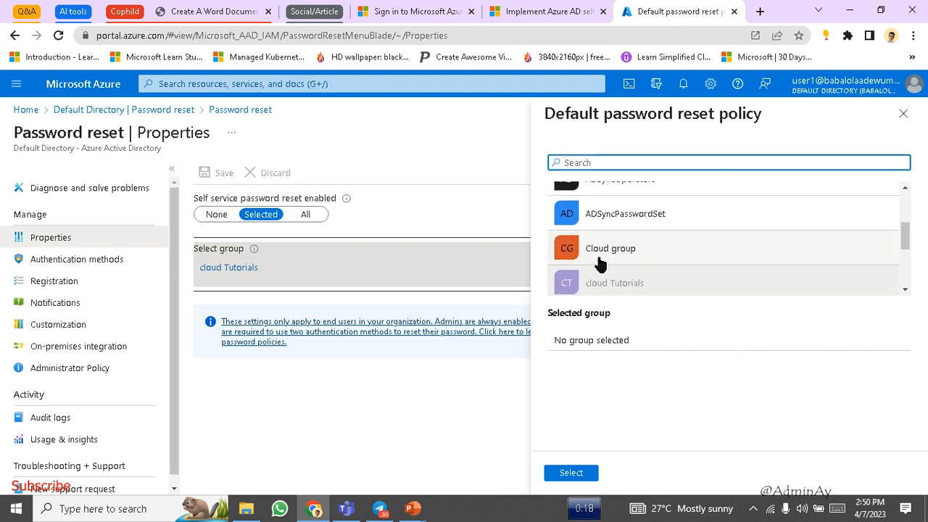
{"action": "left_click", "coordinate": [599, 259]}
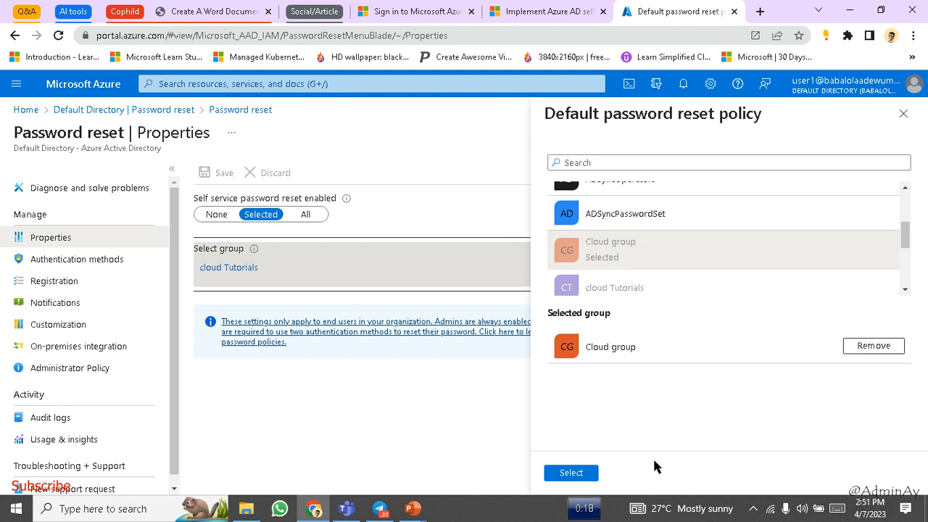
{"action": "left_click", "coordinate": [578, 471]}
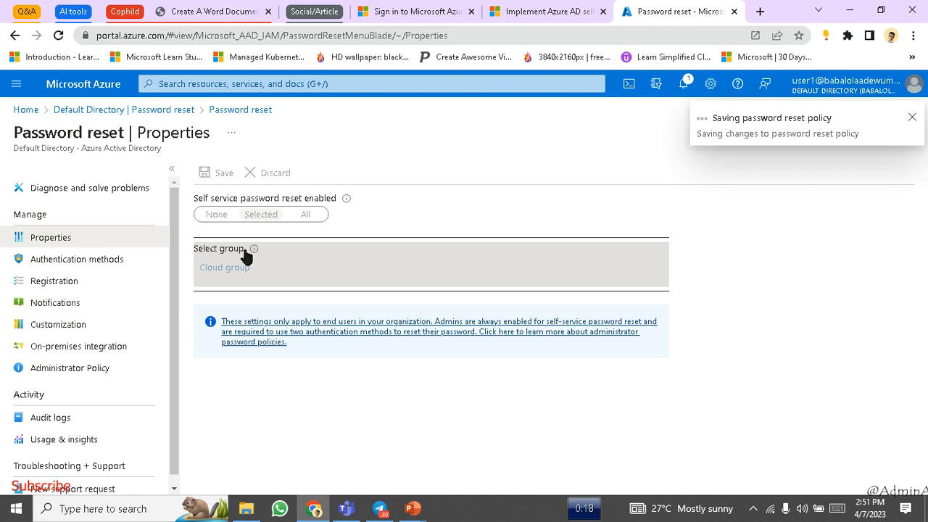
{"action": "left_click", "coordinate": [107, 260]}
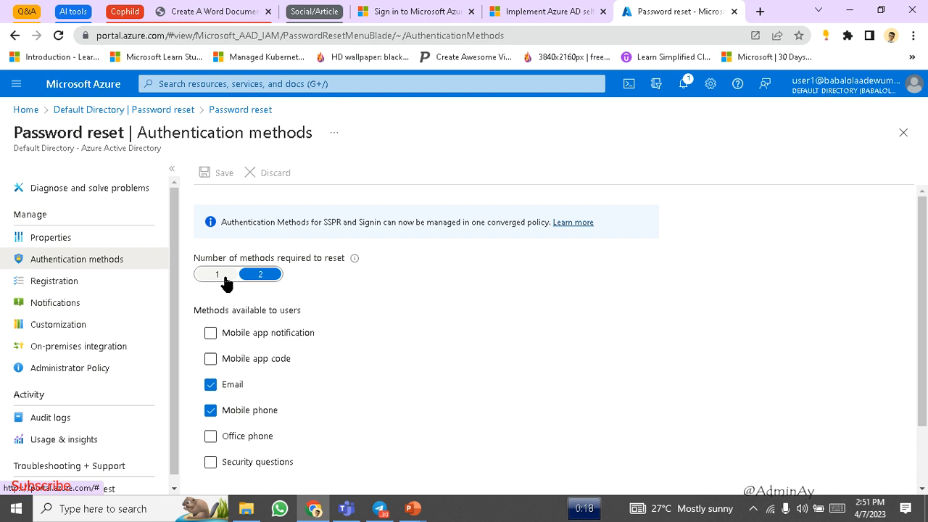
- Try requiring 1 then 2 methods, toggling the mobile app code option on and off
{"action": "left_click", "coordinate": [226, 279]}
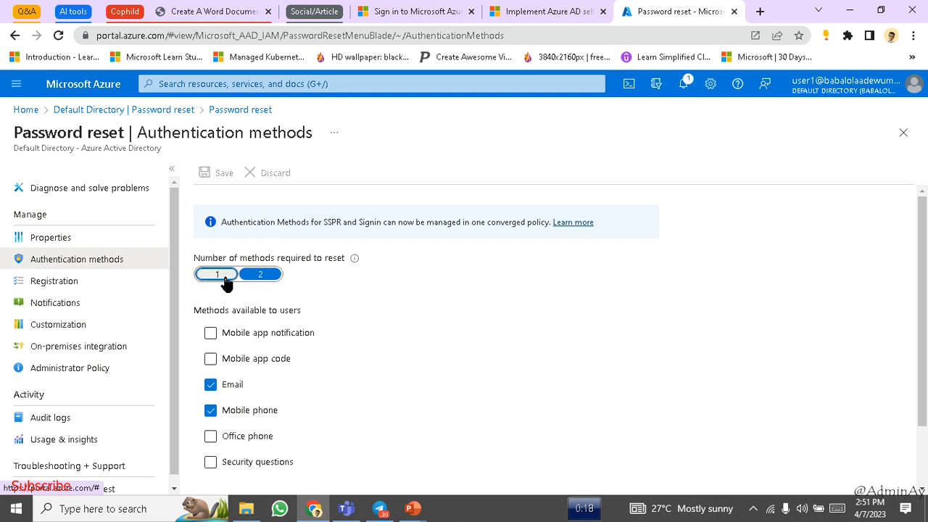
{"action": "left_click", "coordinate": [211, 359]}
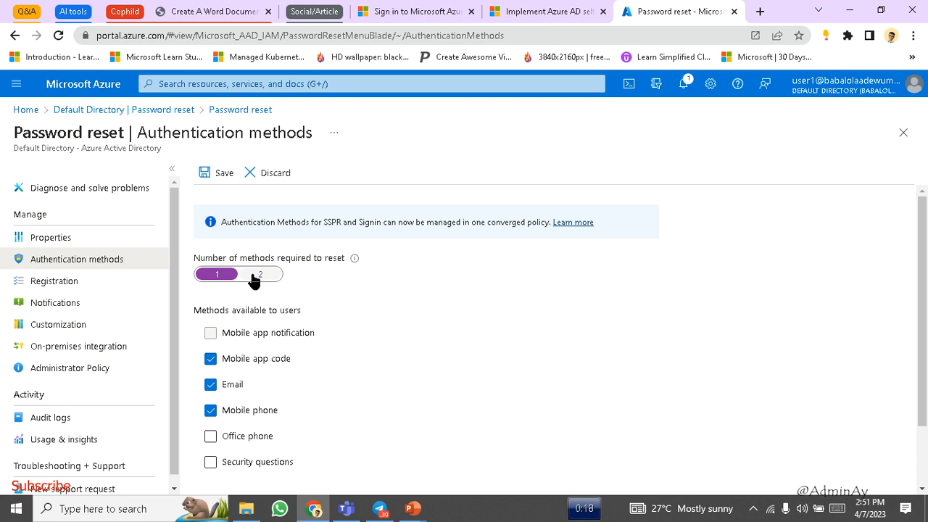
{"action": "mouse_move", "coordinate": [352, 261]}
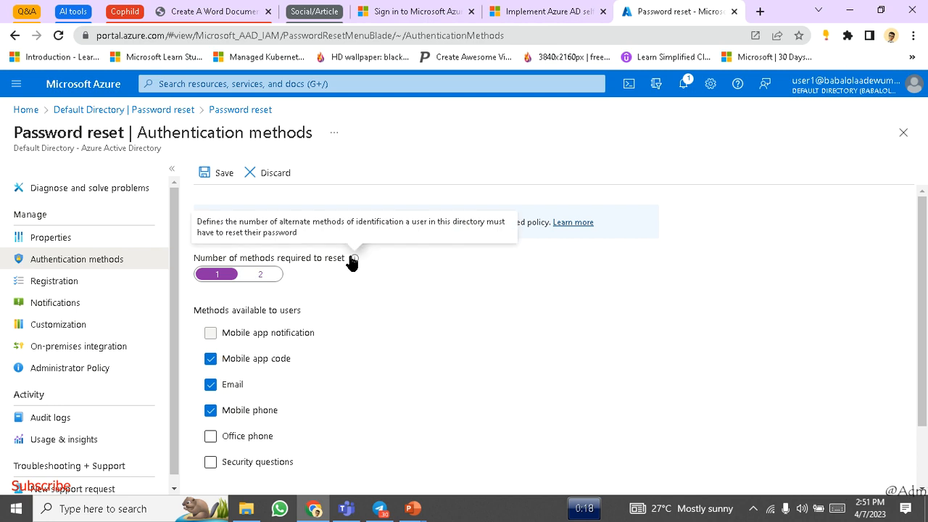
{"action": "left_click", "coordinate": [248, 276]}
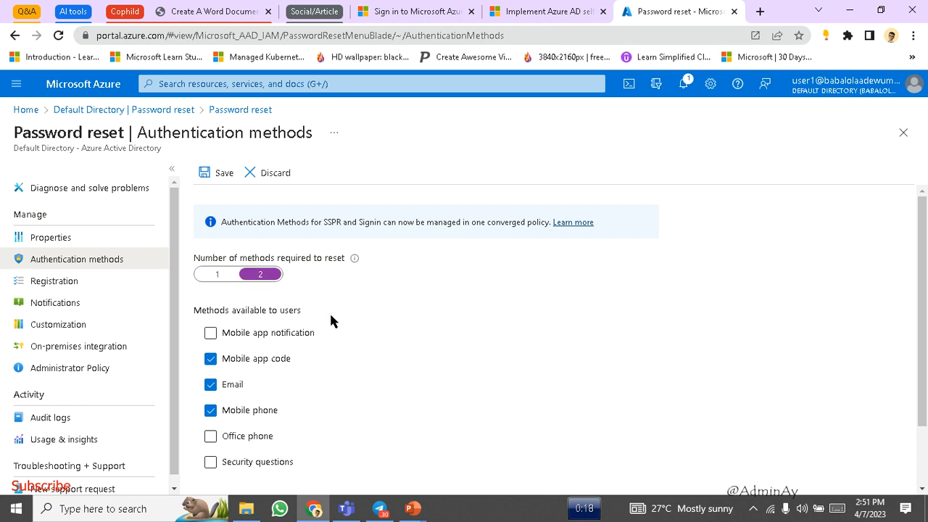
{"action": "scroll", "coordinate": [331, 317], "scroll_direction": "down", "scroll_amount": 1}
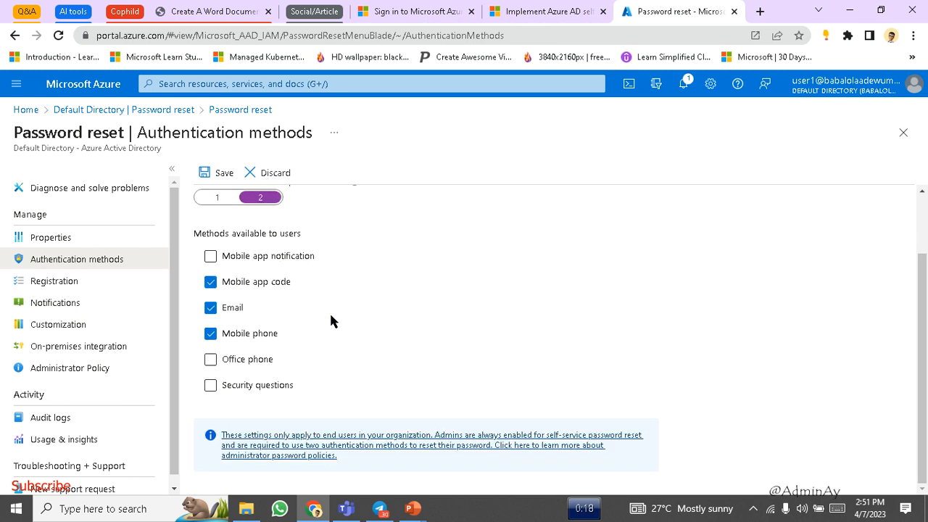
{"action": "left_click", "coordinate": [212, 284]}
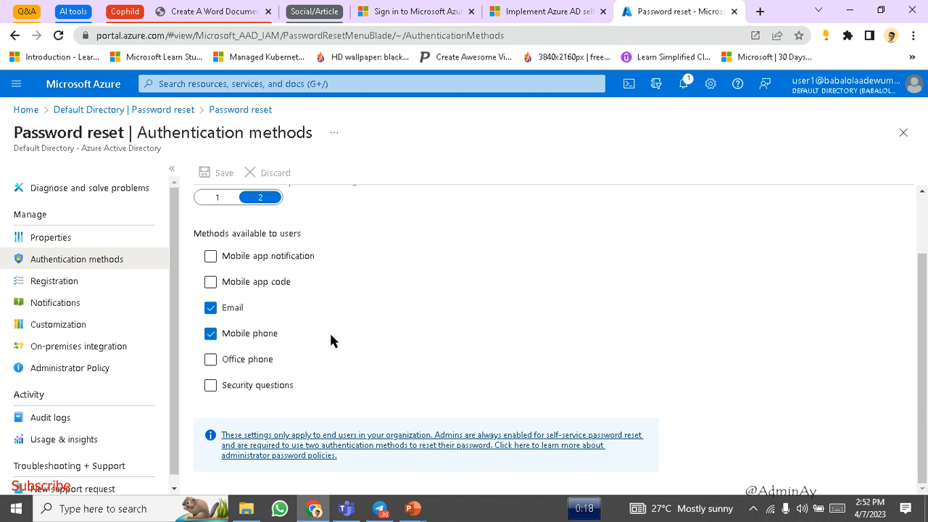
{"action": "scroll", "coordinate": [331, 339], "scroll_direction": "up", "scroll_amount": 1}
{"action": "scroll", "coordinate": [329, 330], "scroll_direction": "down", "scroll_amount": 1}
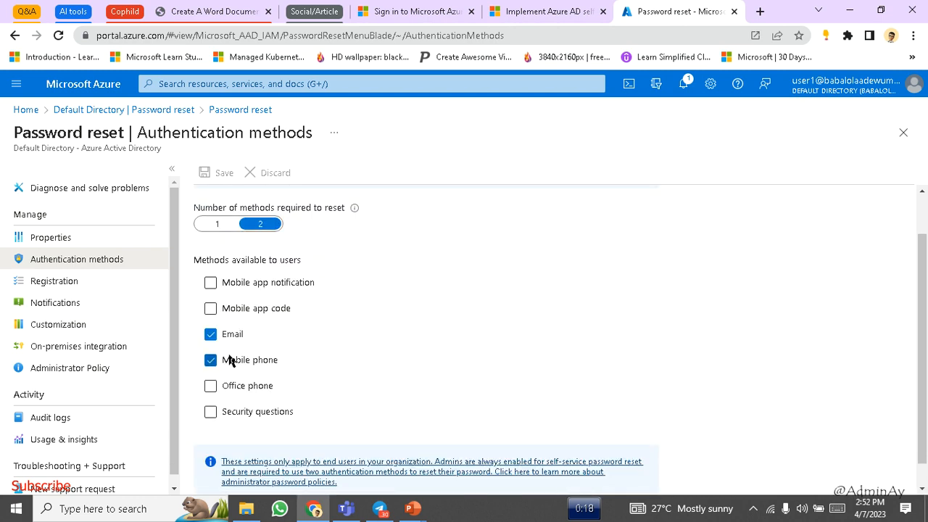
{"action": "scroll", "coordinate": [326, 345], "scroll_direction": "down", "scroll_amount": 1}
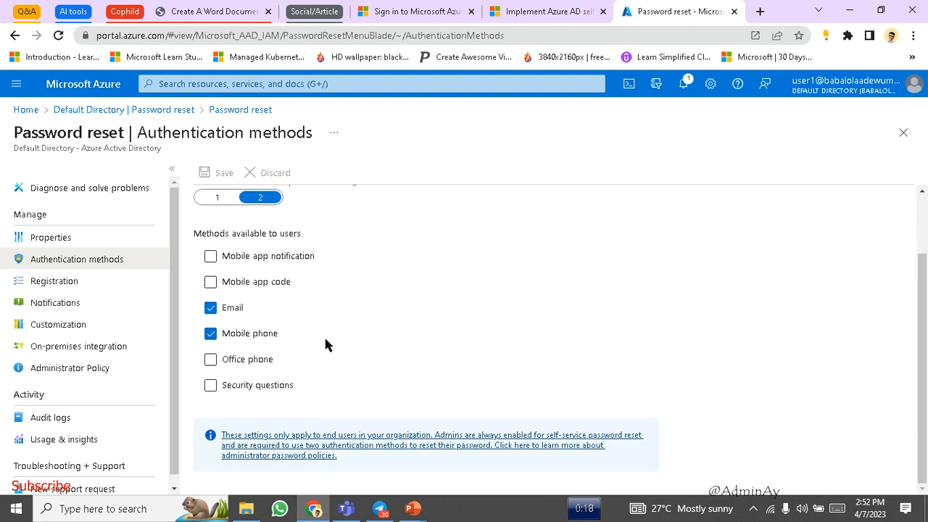
{"action": "scroll", "coordinate": [325, 345], "scroll_direction": "up", "scroll_amount": 1}
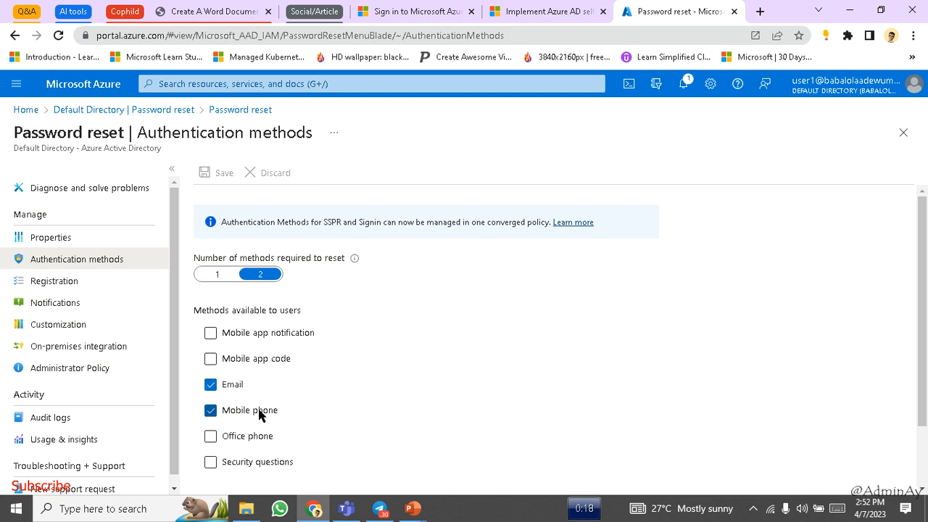
- Leave only Email and Mobile phone, require 1 method, and enable Security questions
{"action": "left_click", "coordinate": [209, 359]}
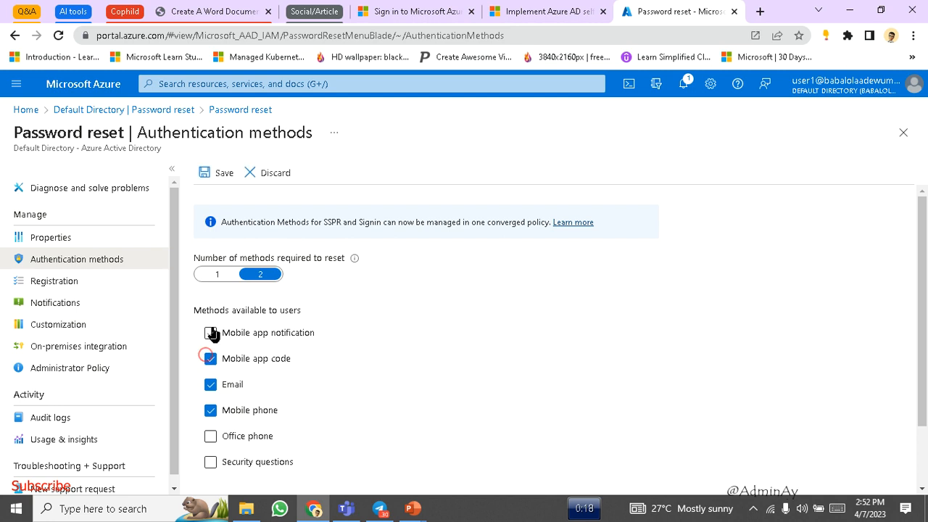
{"action": "left_click", "coordinate": [211, 439]}
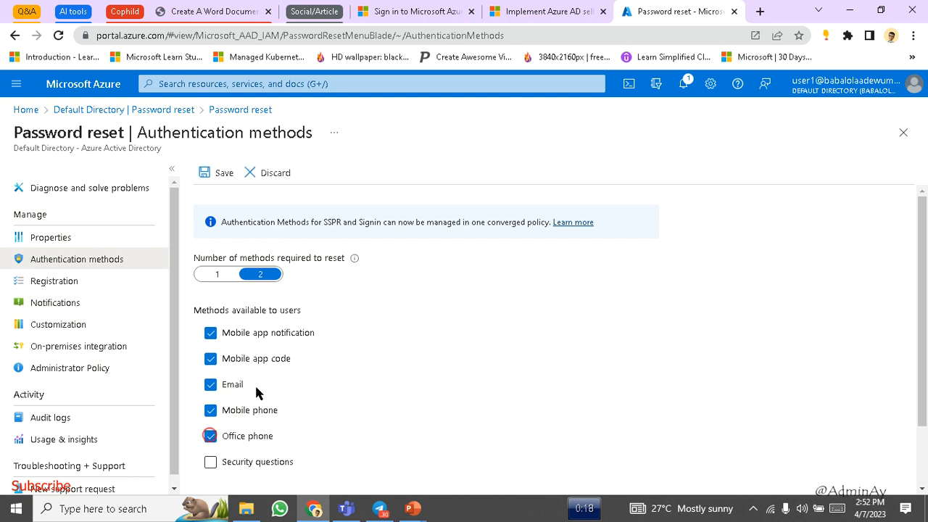
{"action": "scroll", "coordinate": [257, 391], "scroll_direction": "down", "scroll_amount": 1}
{"action": "left_click", "coordinate": [210, 386]}
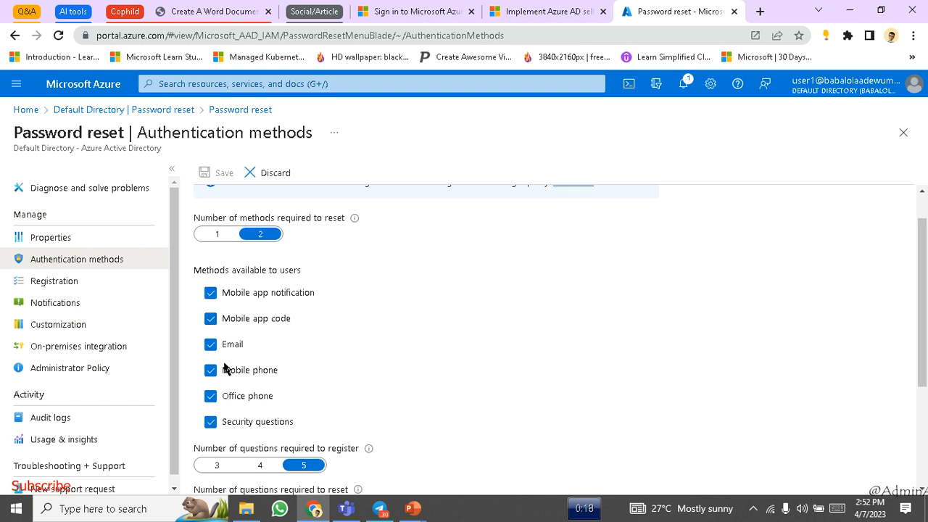
{"action": "left_click", "coordinate": [214, 298]}
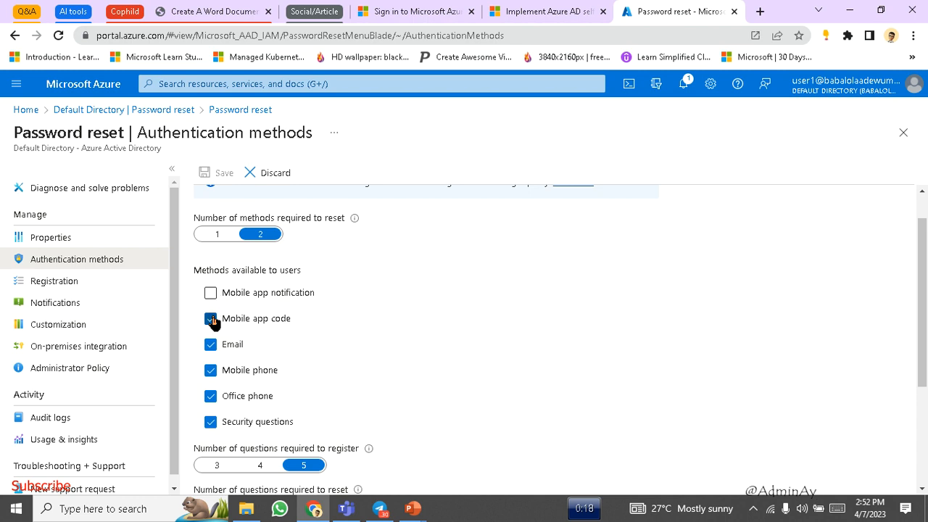
{"action": "left_click", "coordinate": [211, 319]}
{"action": "left_click", "coordinate": [210, 396]}
{"action": "left_click", "coordinate": [210, 422]}
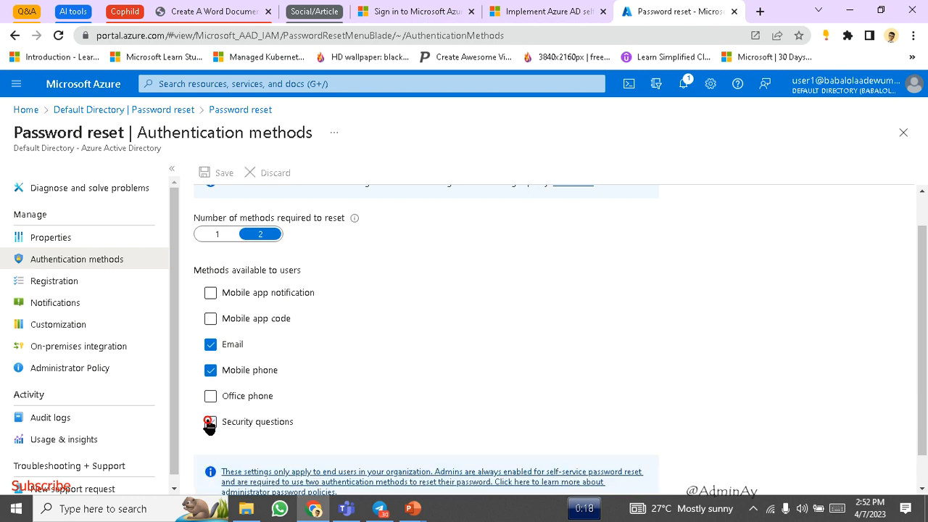
{"action": "left_click", "coordinate": [217, 234]}
{"action": "scroll", "coordinate": [302, 355], "scroll_direction": "down", "scroll_amount": 1}
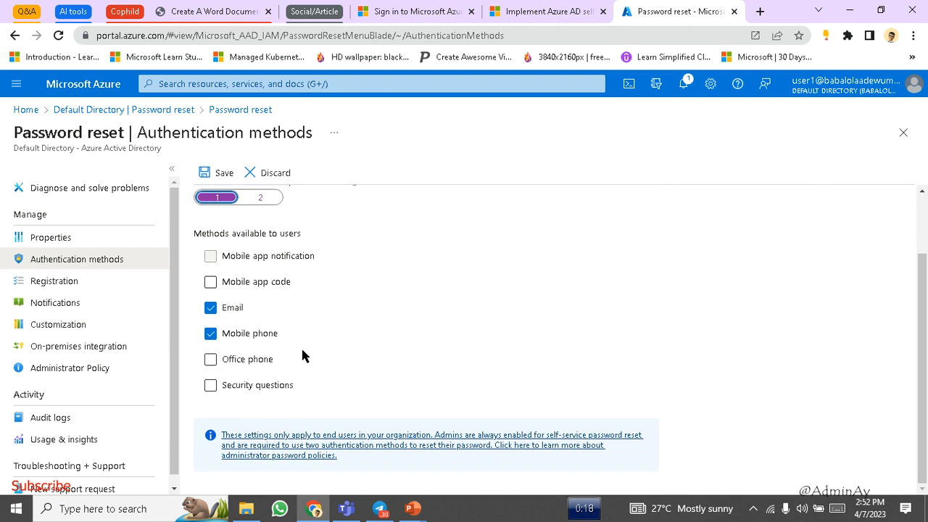
{"action": "left_click", "coordinate": [210, 386]}
- Set 5 questions required to register, then untick Security questions and save the policy
{"action": "scroll", "coordinate": [332, 334], "scroll_direction": "down", "scroll_amount": 2}
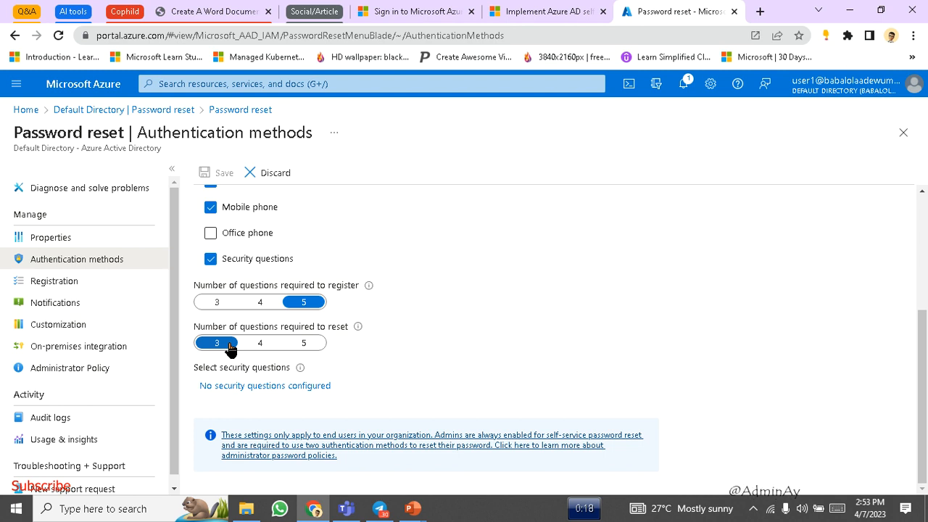
{"action": "left_click", "coordinate": [257, 301]}
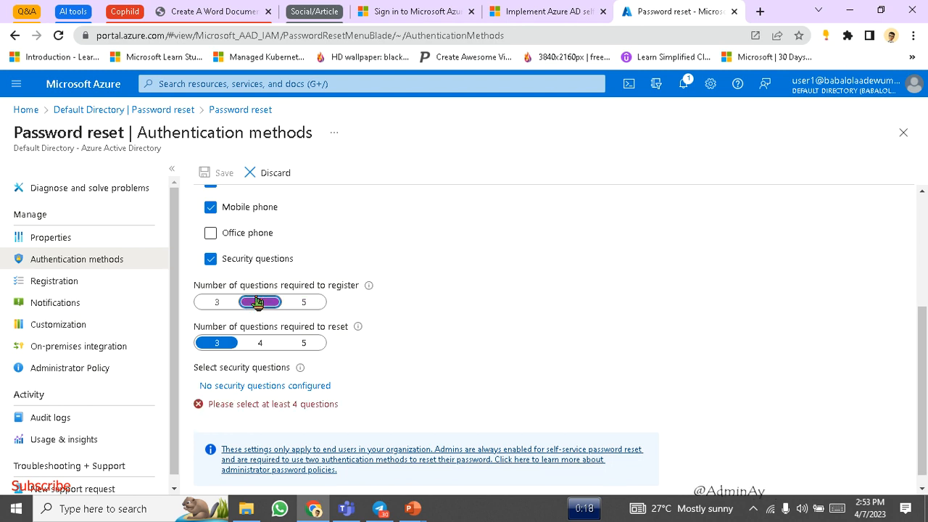
{"action": "left_click", "coordinate": [298, 304]}
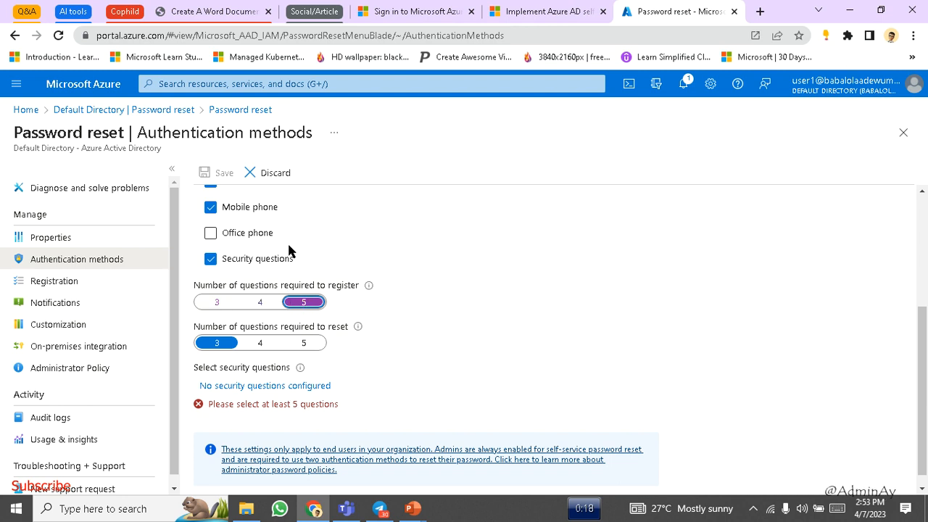
{"action": "left_click", "coordinate": [211, 260]}
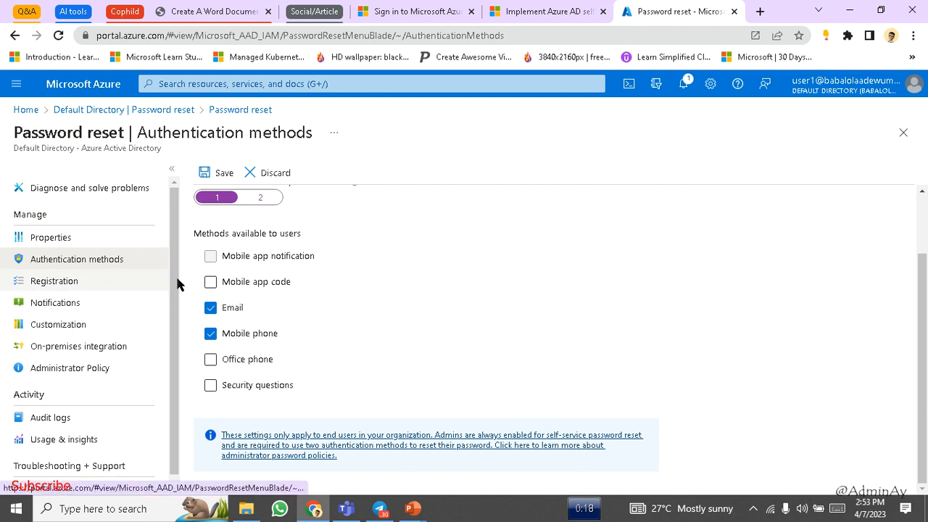
{"action": "left_click", "coordinate": [225, 171]}
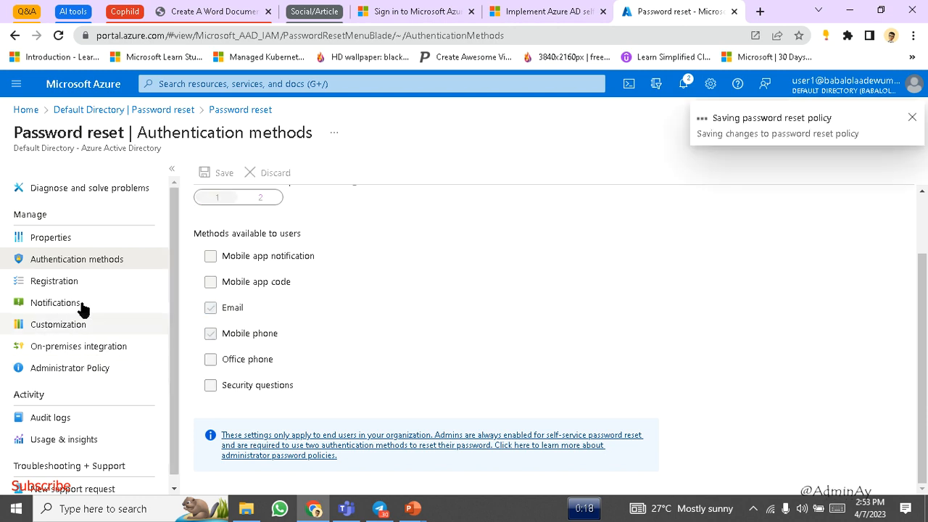
- Revisit Registration and Authentication methods, then confirm Properties applies SSPR to Selected users in Cloud group
{"action": "left_click", "coordinate": [117, 292]}
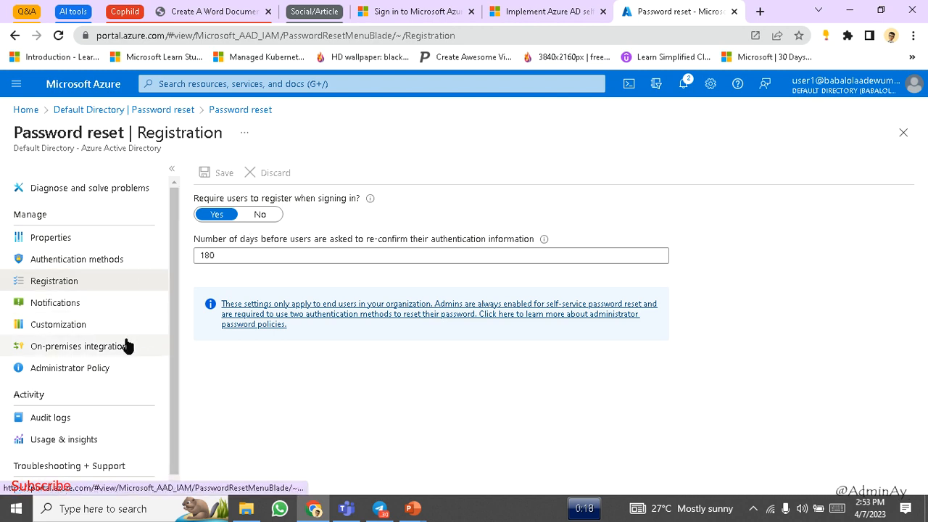
{"action": "left_click", "coordinate": [92, 266]}
{"action": "left_click", "coordinate": [112, 244]}
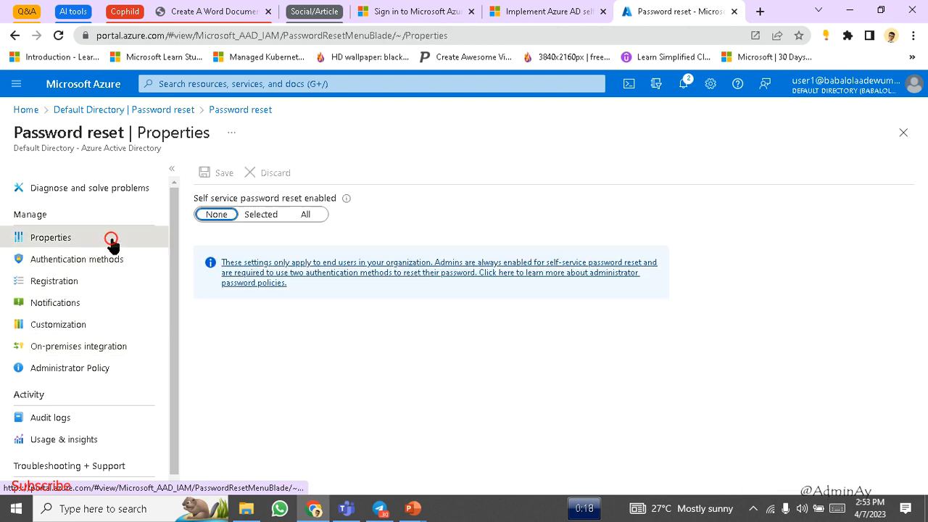
{"action": "left_click", "coordinate": [108, 259]}
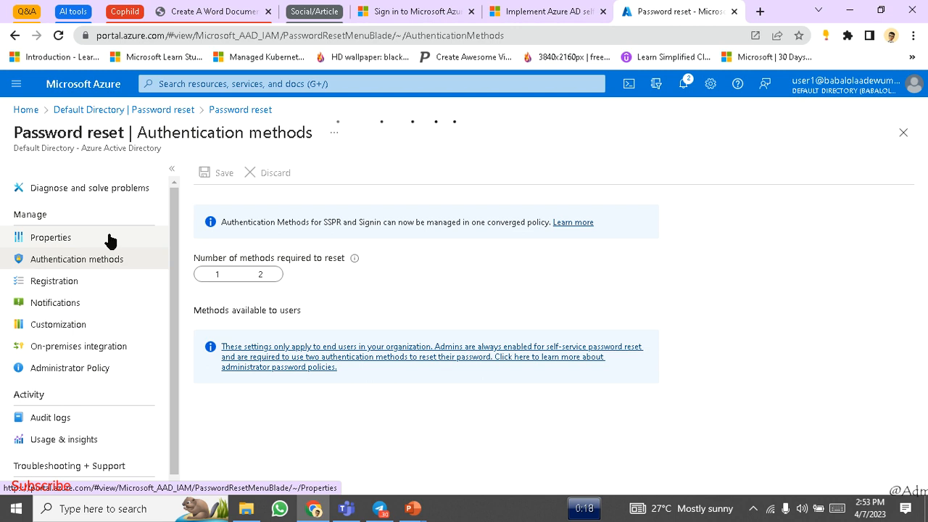
{"action": "left_click", "coordinate": [112, 239]}
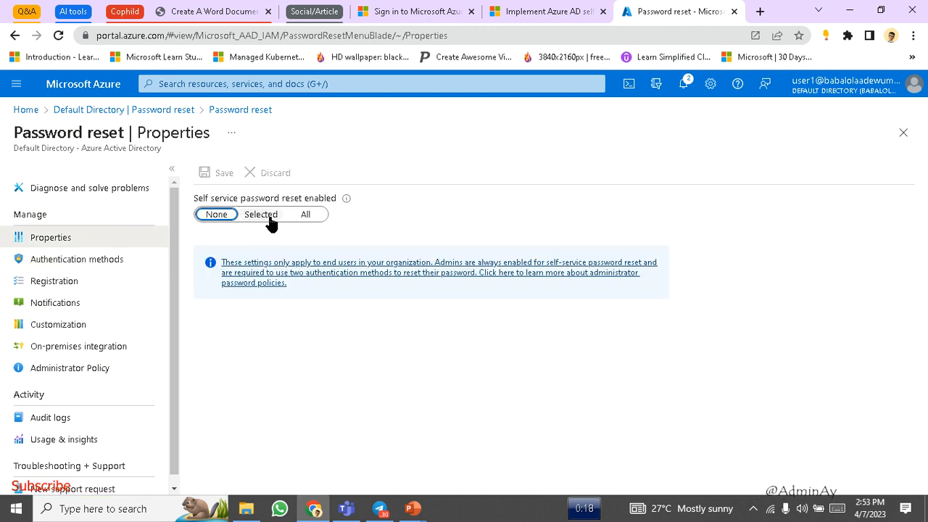
{"action": "left_click", "coordinate": [270, 220]}
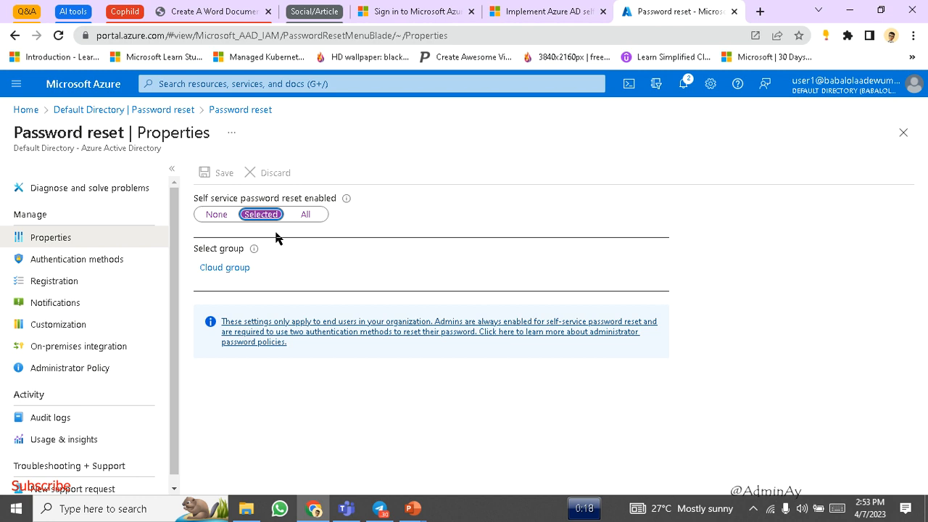
{"action": "left_click", "coordinate": [512, 5]}
- Scroll the Learn unit to step 3 and highlight the lines about required authentication methods
{"action": "scroll", "coordinate": [376, 280], "scroll_direction": "down", "scroll_amount": 2}
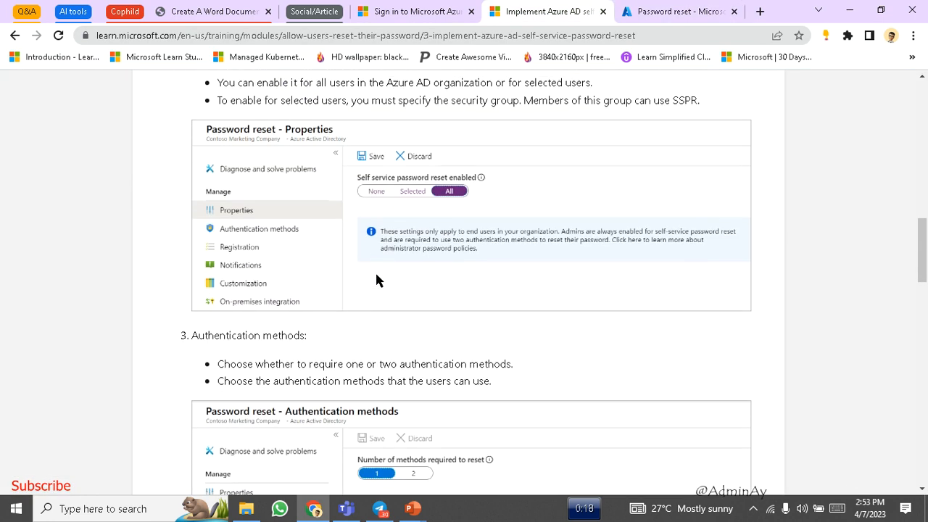
{"action": "scroll", "coordinate": [375, 281], "scroll_direction": "up", "scroll_amount": 1}
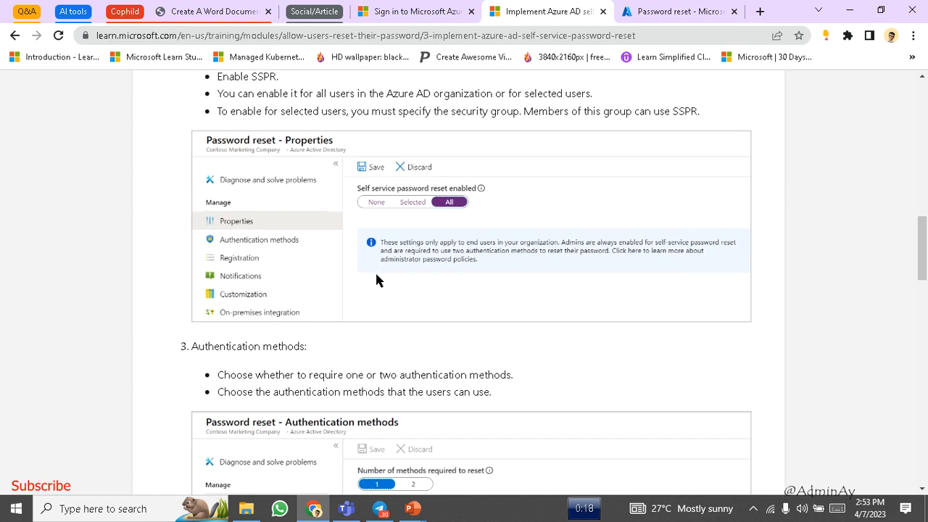
{"action": "scroll", "coordinate": [376, 277], "scroll_direction": "down", "scroll_amount": 2}
{"action": "scroll", "coordinate": [376, 281], "scroll_direction": "down", "scroll_amount": 2}
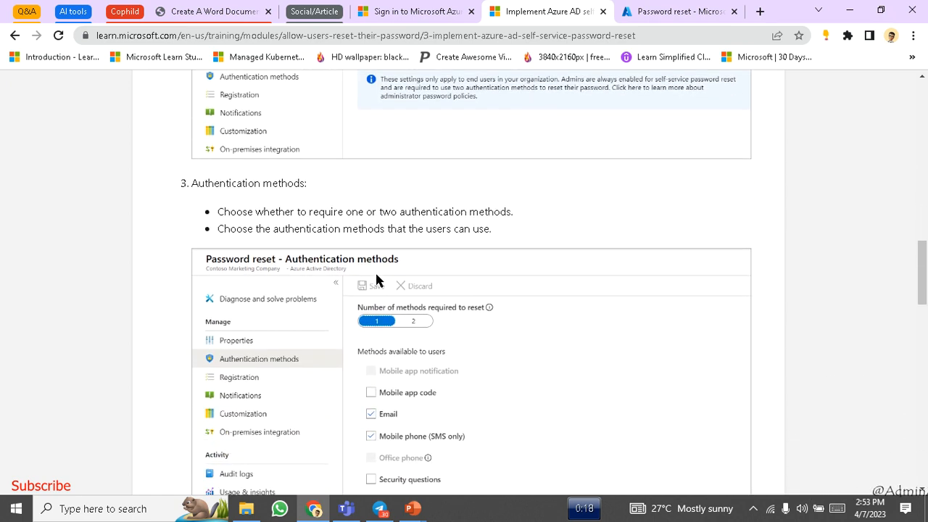
{"action": "left_click_drag", "start_coordinate": [312, 159], "coordinate": [502, 161]}
{"action": "left_click", "coordinate": [359, 176]}
{"action": "left_click_drag", "start_coordinate": [310, 176], "coordinate": [466, 176]}
{"action": "scroll", "coordinate": [465, 173], "scroll_direction": "down", "scroll_amount": 5}
{"action": "scroll", "coordinate": [465, 173], "scroll_direction": "down", "scroll_amount": 2}
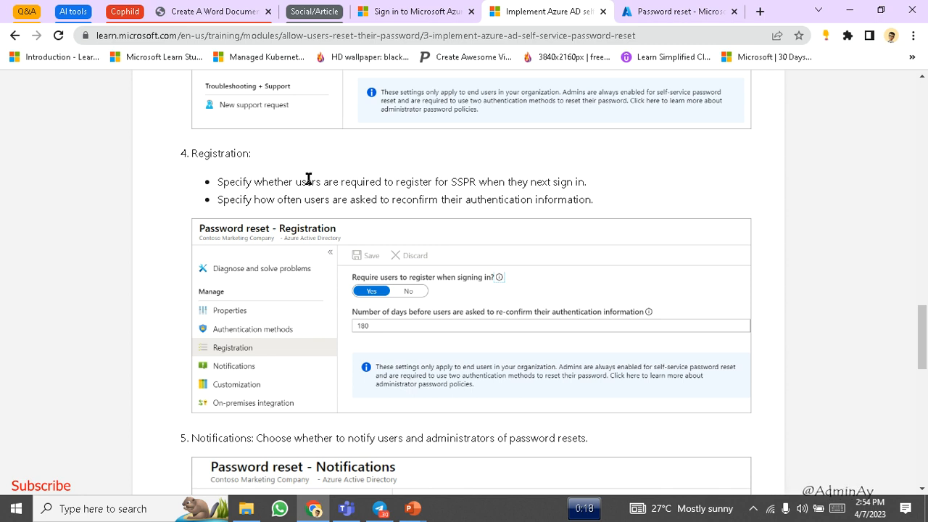
- Highlight the Registration step lines on registering for SSPR and reconfirming authentication information
{"action": "left_click_drag", "start_coordinate": [278, 178], "coordinate": [458, 181]}
{"action": "double_click", "coordinate": [468, 181]}
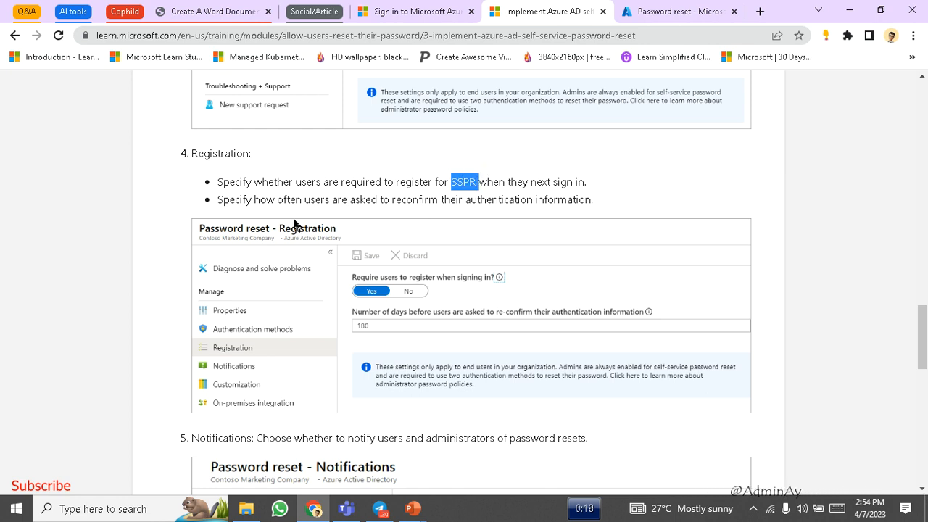
{"action": "left_click_drag", "start_coordinate": [229, 201], "coordinate": [466, 203]}
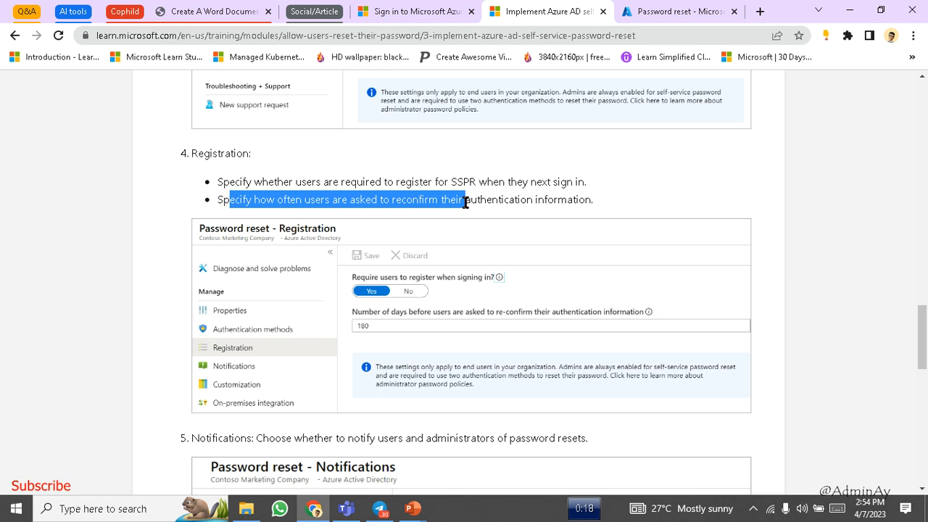
{"action": "double_click", "coordinate": [520, 201]}
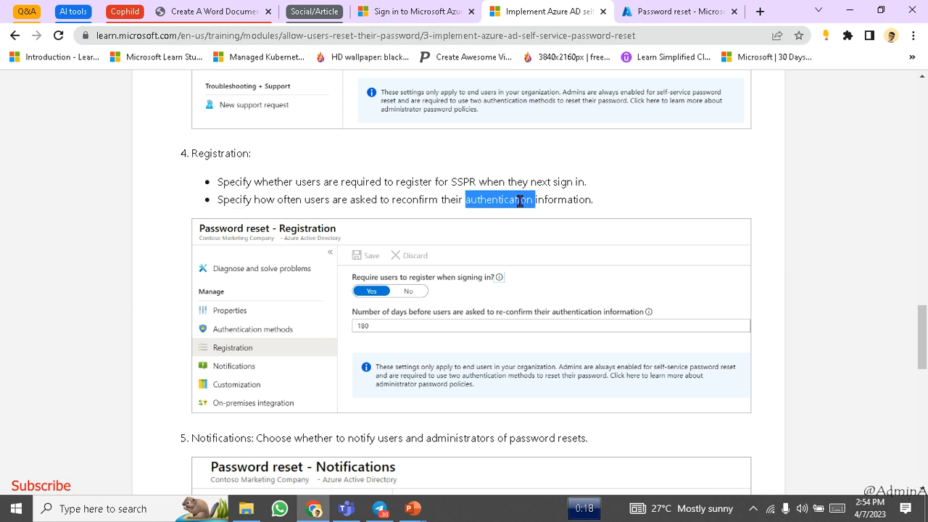
{"action": "double_click", "coordinate": [560, 199]}
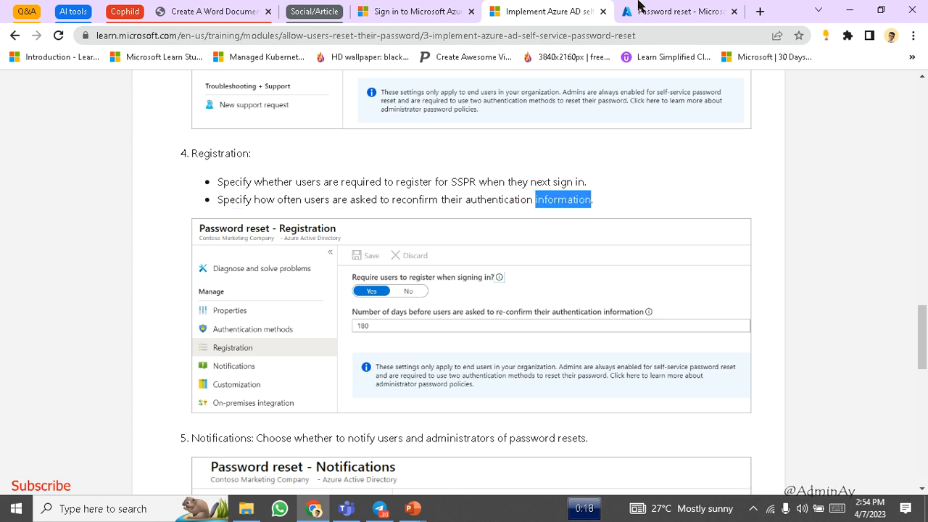
{"action": "left_click", "coordinate": [640, 10]}
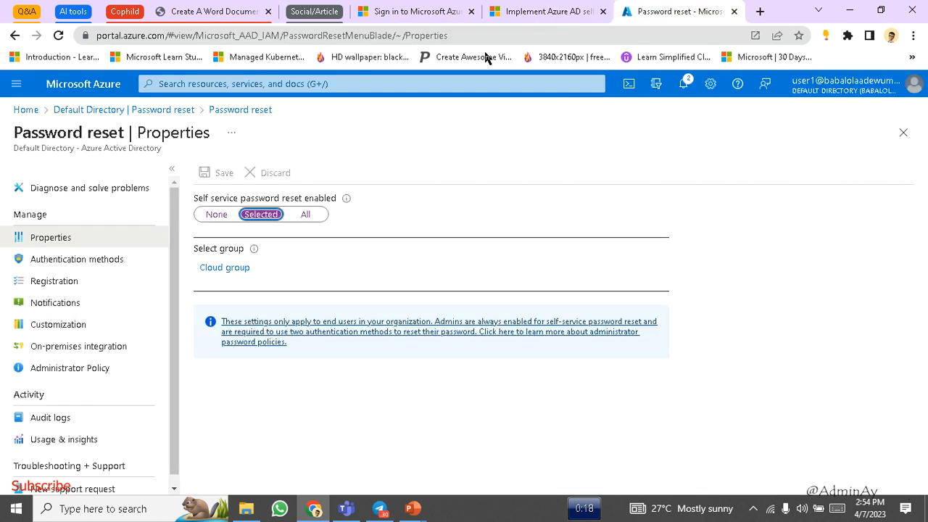
- Check Registration requires sign-up at sign-in with 180-day reconfirmation, comparing against Learn step 5
{"action": "left_click", "coordinate": [72, 286]}
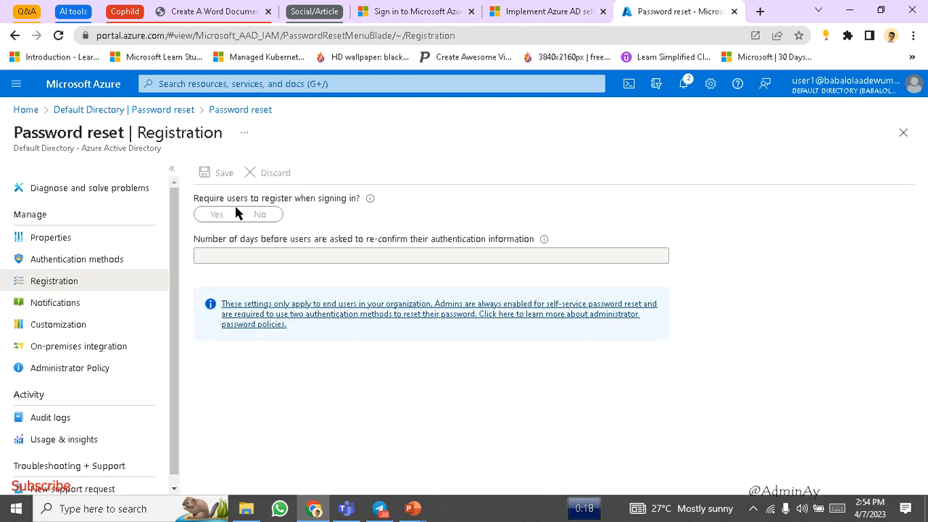
{"action": "left_click", "coordinate": [69, 262]}
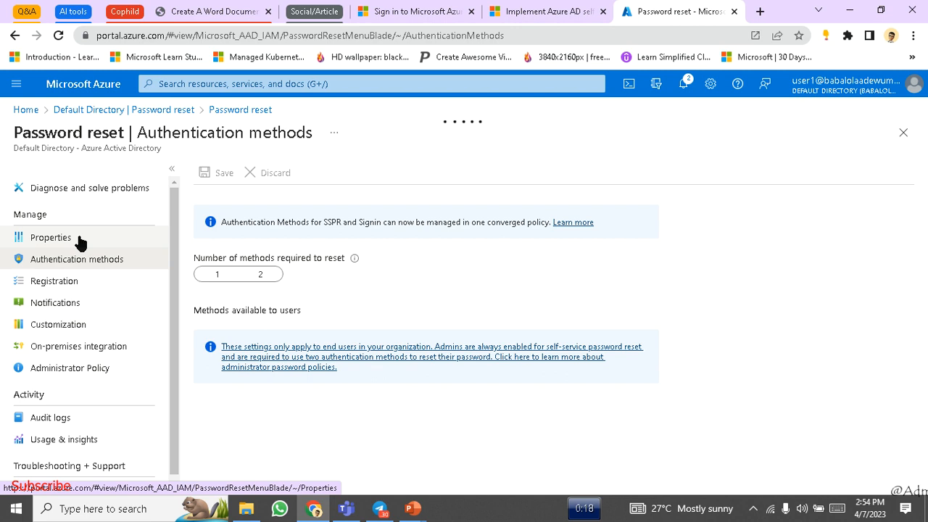
{"action": "left_click", "coordinate": [84, 281]}
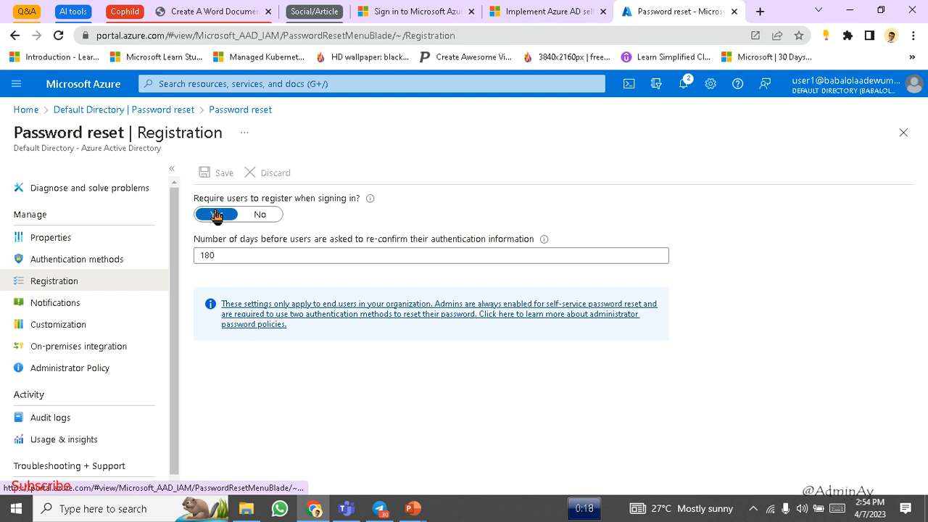
{"action": "left_click", "coordinate": [263, 254]}
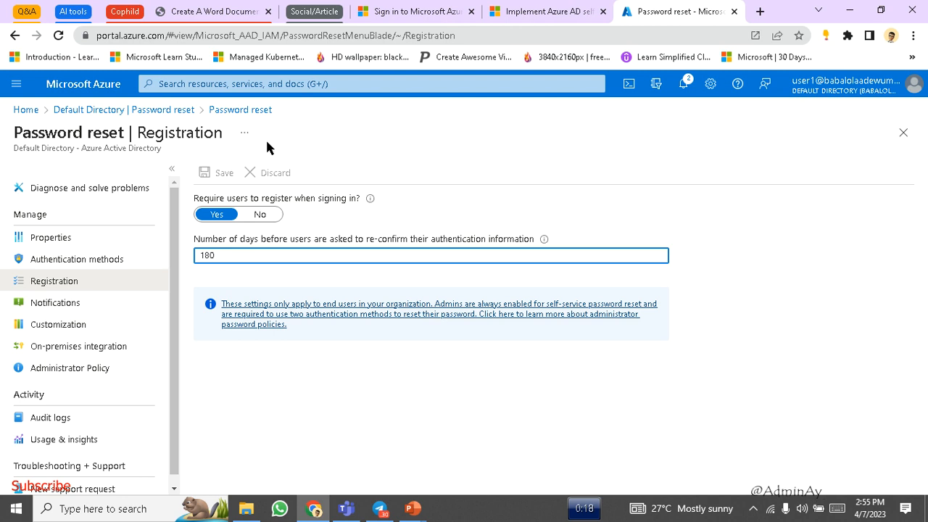
{"action": "left_click", "coordinate": [506, 4]}
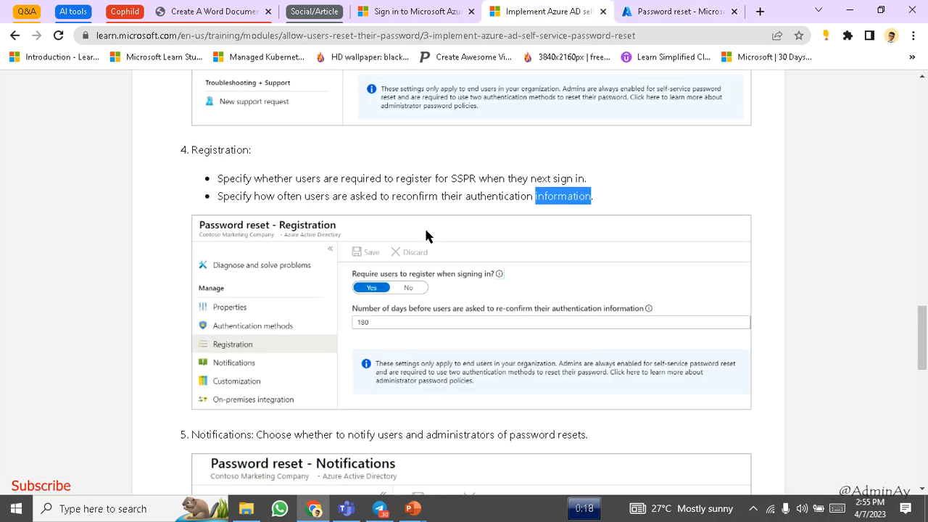
{"action": "scroll", "coordinate": [427, 232], "scroll_direction": "down", "scroll_amount": 4}
{"action": "scroll", "coordinate": [427, 238], "scroll_direction": "down", "scroll_amount": 1}
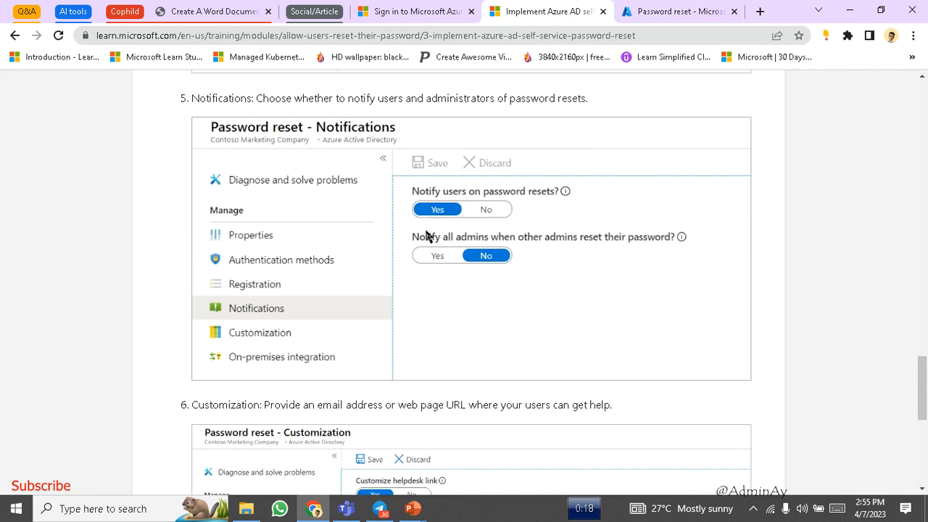
{"action": "left_click", "coordinate": [629, 8]}
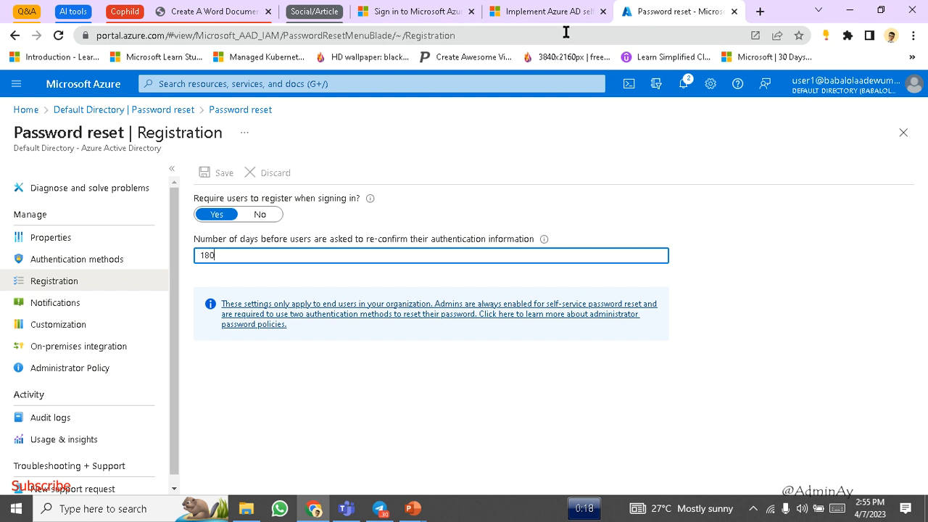
- Review the password reset Notifications toggles, then bring up the helpdesk Customization settings
{"action": "left_click", "coordinate": [83, 309]}
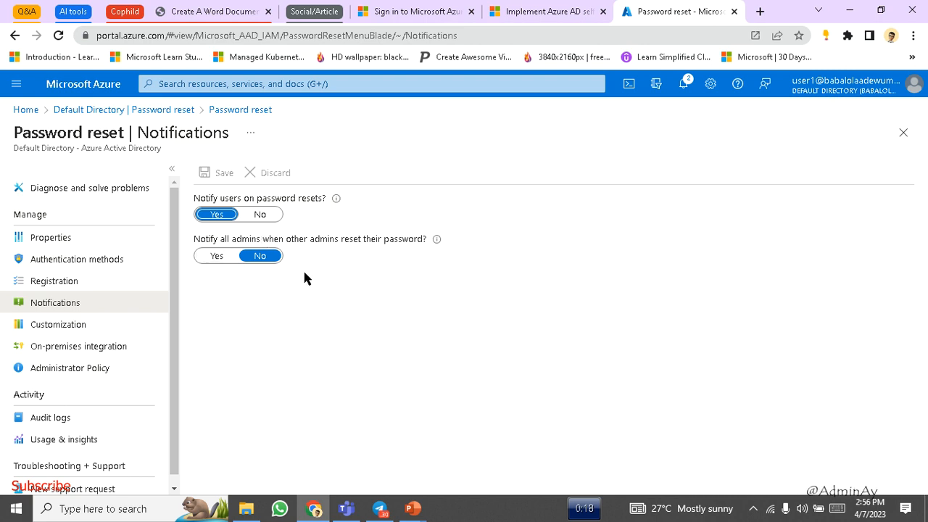
{"action": "left_click", "coordinate": [107, 325]}
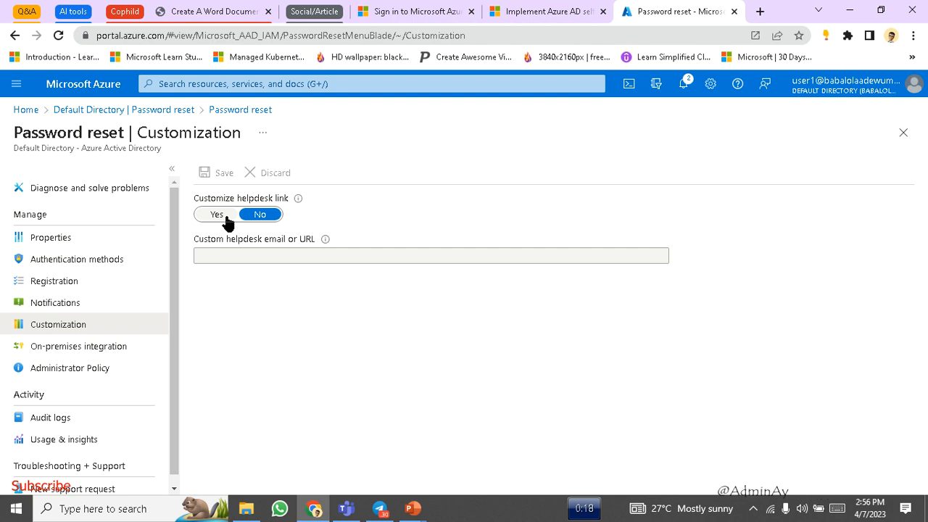
- Set Customize helpdesk link to Yes and enter the support e-mail address
{"action": "left_click", "coordinate": [218, 215]}
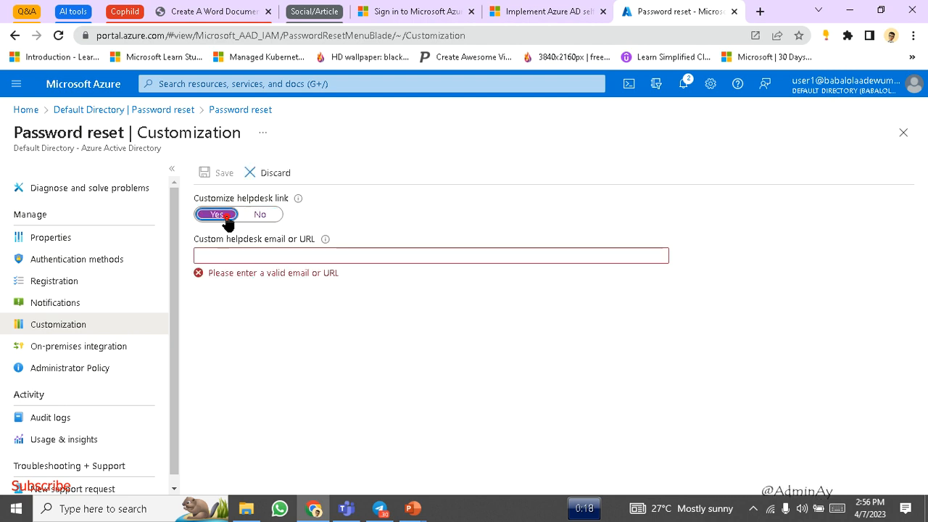
{"action": "left_click", "coordinate": [264, 254]}
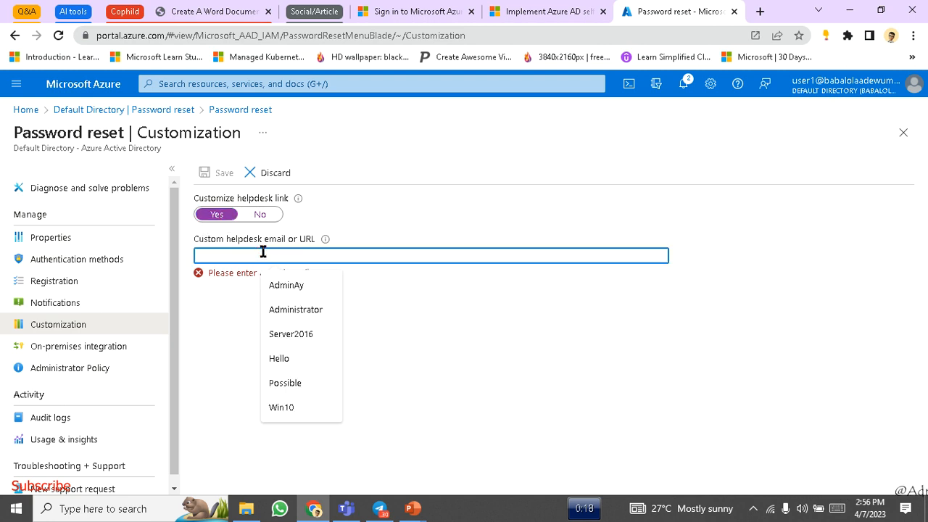
{"action": "type", "text": "a"}
{"action": "key", "text": "BackSpace"}
{"action": "type", "text": "ay"}
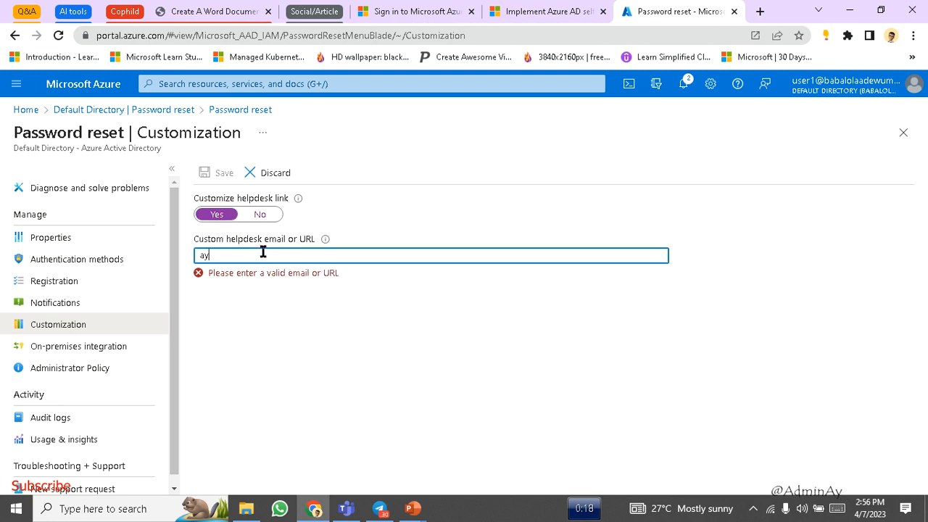
{"action": "type", "text": "omide"}
{"action": "key", "text": "BackSpace"}
{"action": "key", "text": "BackSpace"}
{"action": "key", "text": "BackSpace"}
{"action": "key", "text": "BackSpace"}
{"action": "key", "text": "BackSpace"}
{"action": "key", "text": "BackSpace"}
{"action": "key", "text": "BackSpace"}
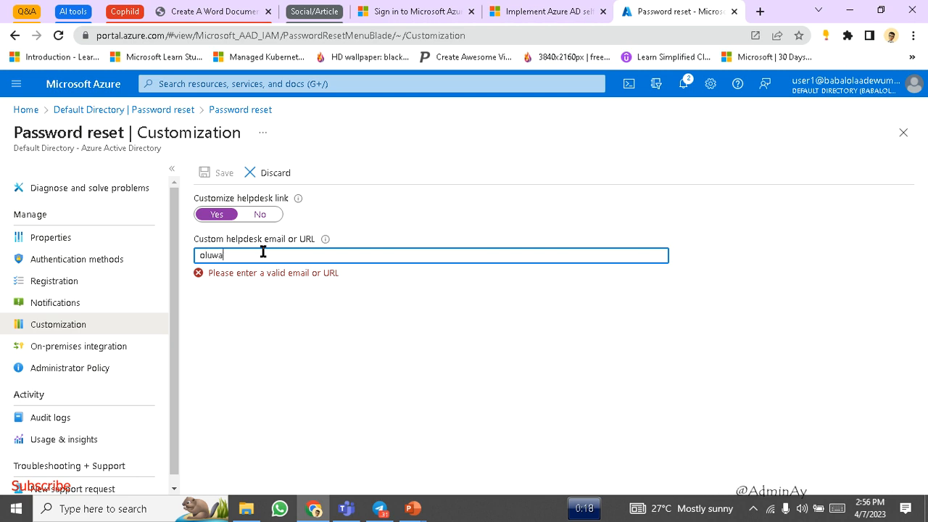
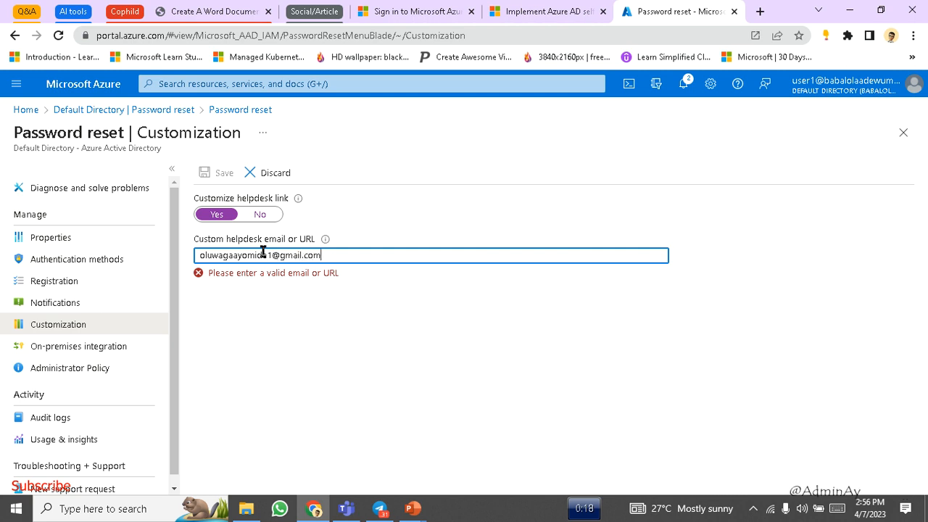
- Keep the helpdesk edits when warned about discarding, and return to the Learn SSPR guide
{"action": "left_click", "coordinate": [93, 346]}
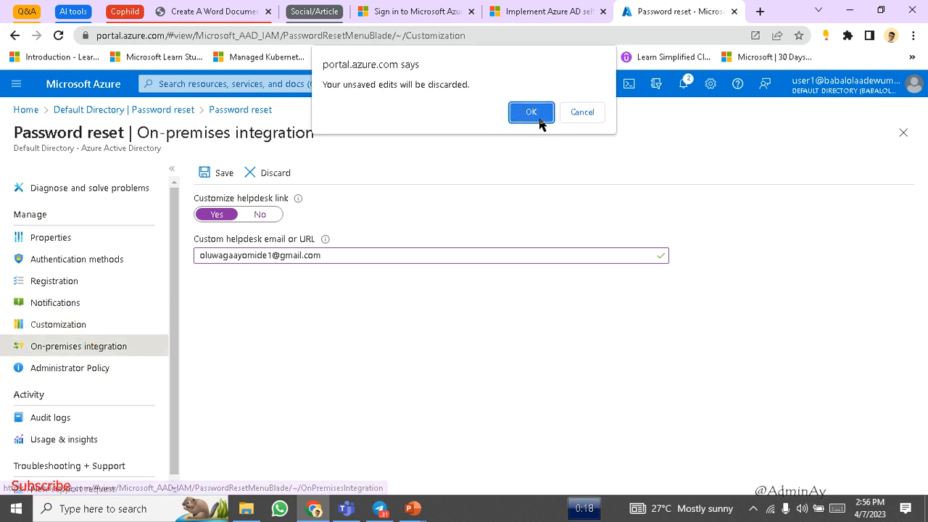
{"action": "left_click", "coordinate": [581, 114]}
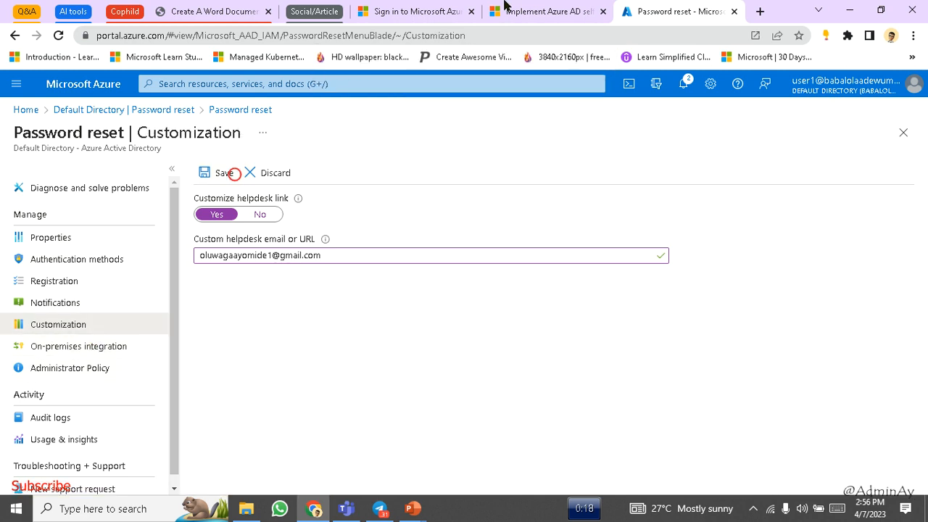
{"action": "left_click", "coordinate": [505, 8]}
{"action": "scroll", "coordinate": [377, 281], "scroll_direction": "down", "scroll_amount": 5}
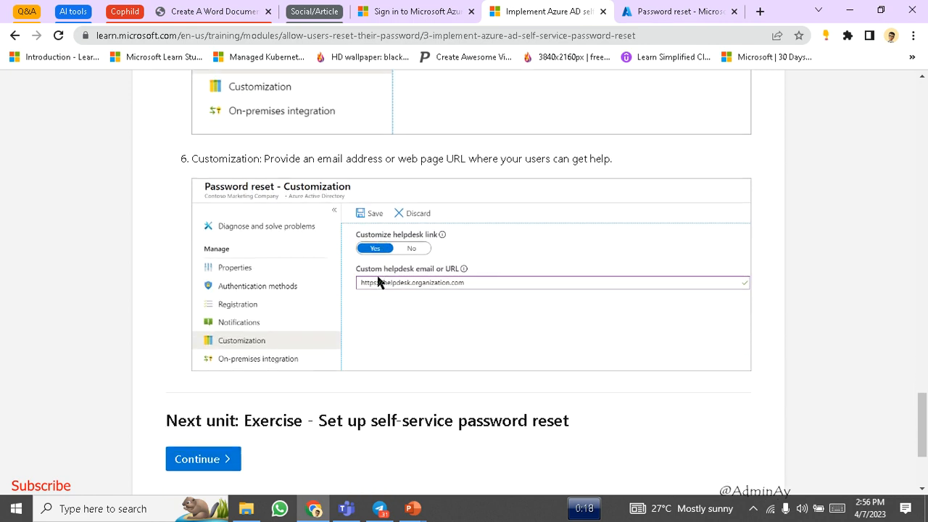
- Continue to the next unit's SSPR exercise in Microsoft Learn, briefly checking the Azure tab
{"action": "scroll", "coordinate": [377, 281], "scroll_direction": "down", "scroll_amount": 1}
{"action": "left_click", "coordinate": [198, 317]}
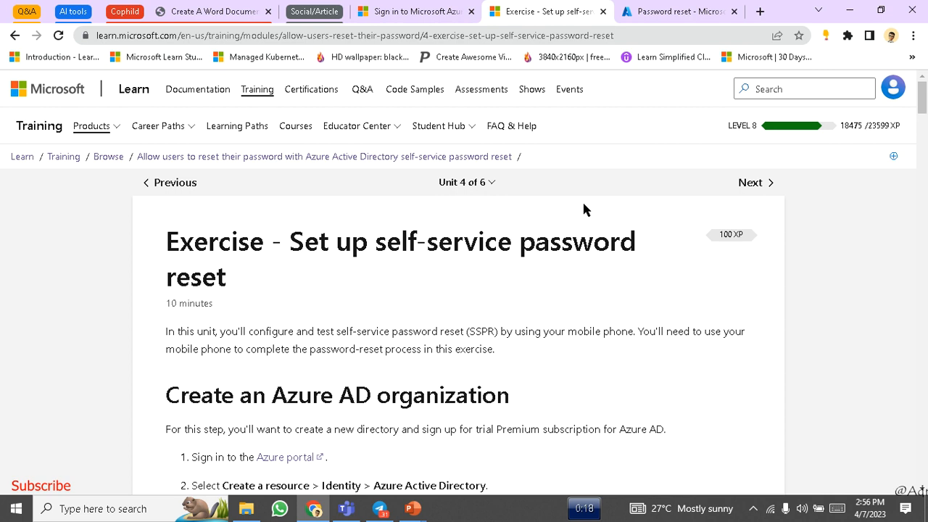
{"action": "scroll", "coordinate": [446, 350], "scroll_direction": "down", "scroll_amount": 3}
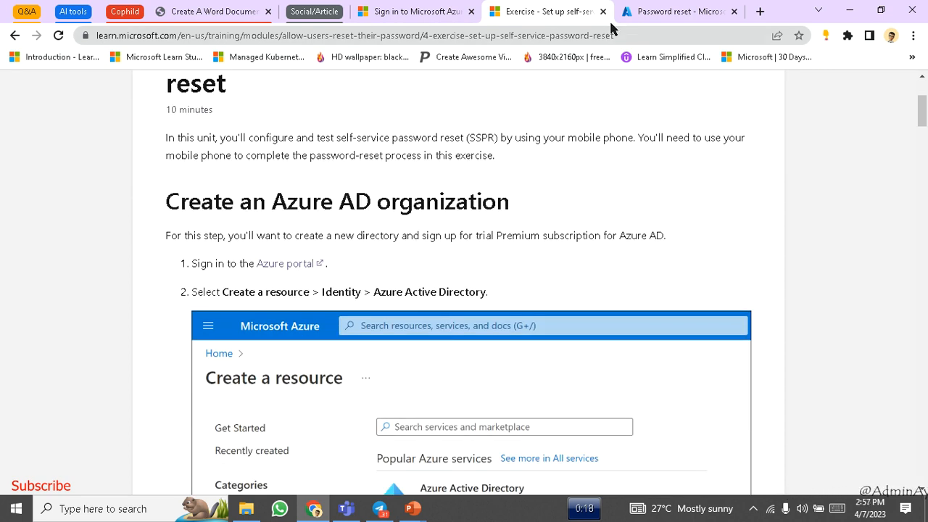
{"action": "left_click", "coordinate": [642, 8]}
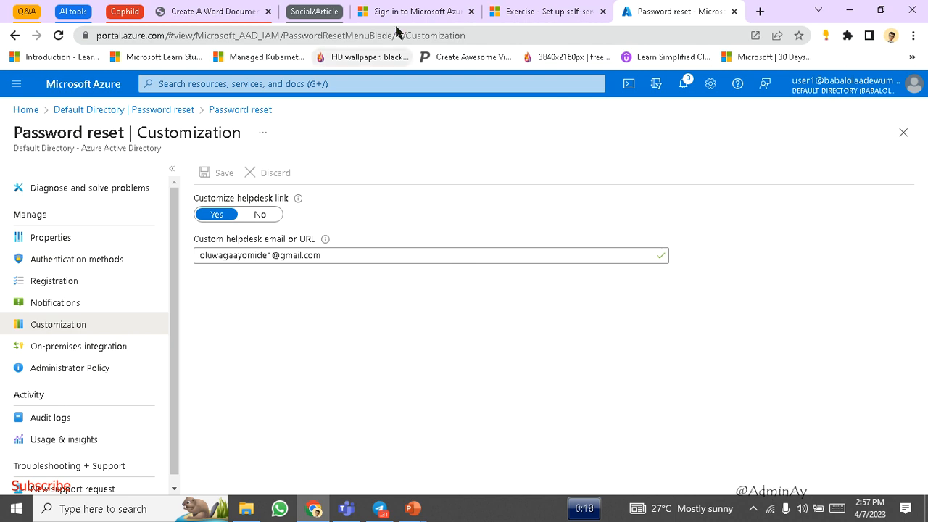
{"action": "left_click", "coordinate": [543, 9]}
- Read the exercise down to the Enable SSPR steps, then return to Azure's Password reset page
{"action": "scroll", "coordinate": [379, 264], "scroll_direction": "down", "scroll_amount": 3}
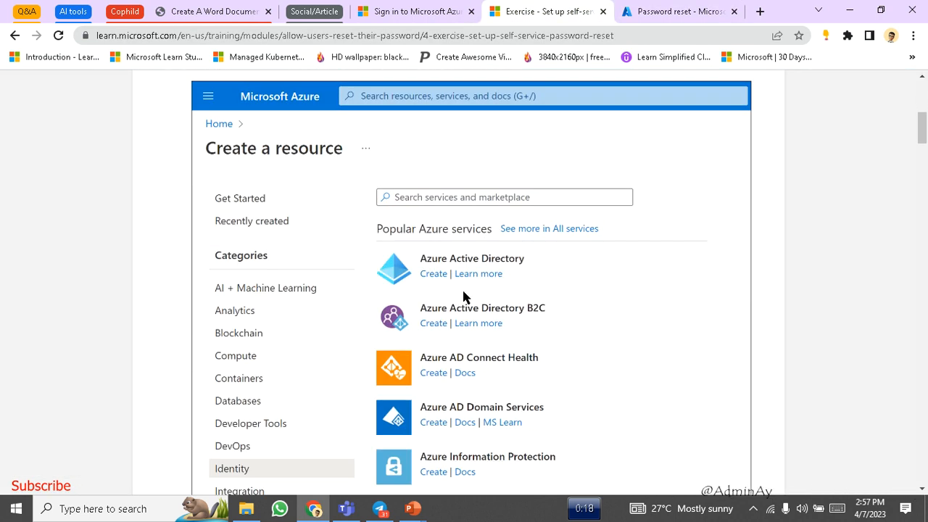
{"action": "scroll", "coordinate": [464, 298], "scroll_direction": "down", "scroll_amount": 1}
{"action": "scroll", "coordinate": [464, 297], "scroll_direction": "up", "scroll_amount": 5}
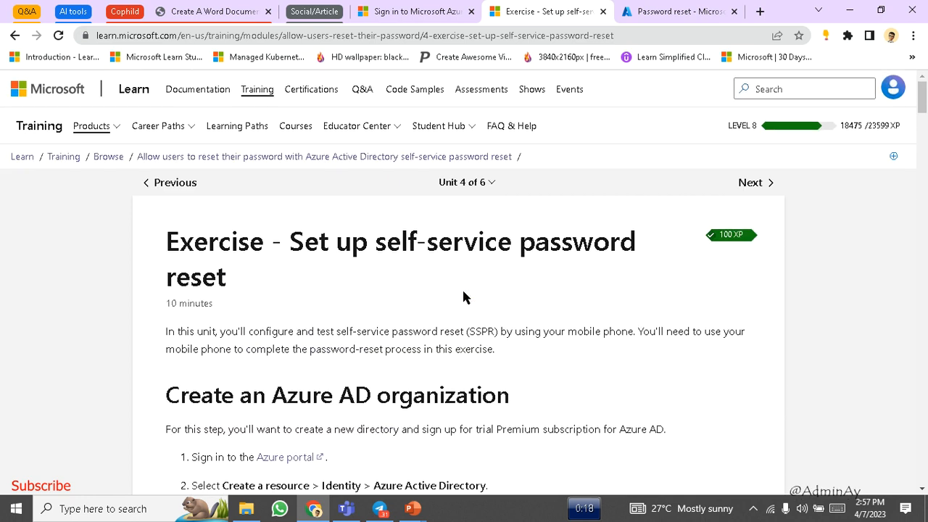
{"action": "scroll", "coordinate": [464, 296], "scroll_direction": "down", "scroll_amount": 2}
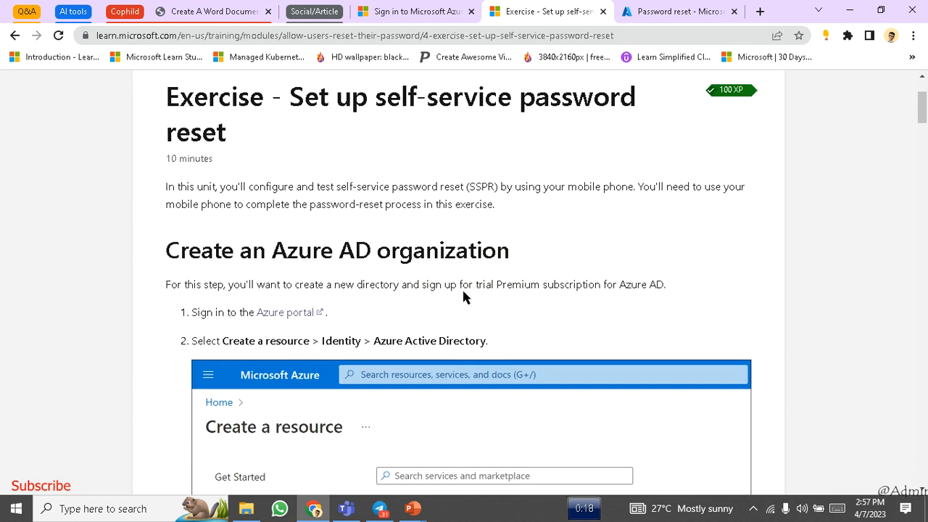
{"action": "scroll", "coordinate": [534, 309], "scroll_direction": "down", "scroll_amount": 3}
{"action": "scroll", "coordinate": [536, 320], "scroll_direction": "down", "scroll_amount": 10}
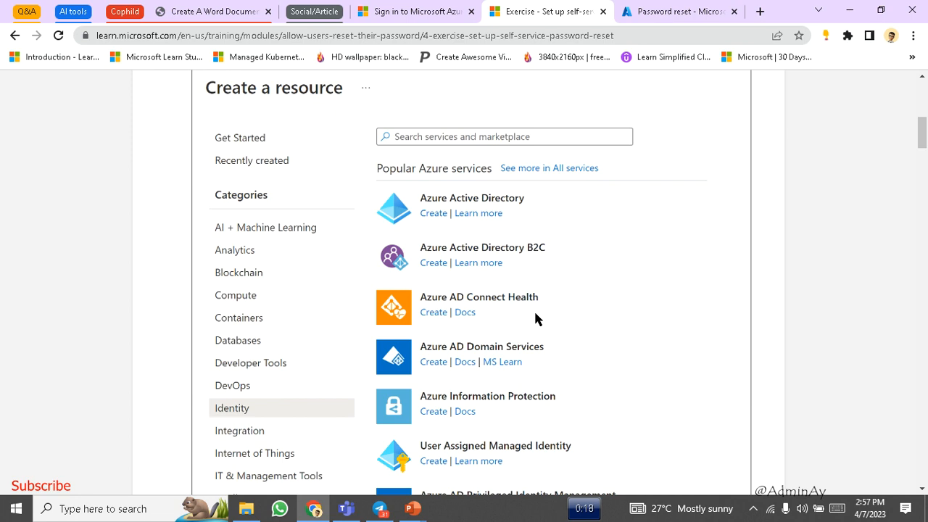
{"action": "scroll", "coordinate": [536, 319], "scroll_direction": "down", "scroll_amount": 7}
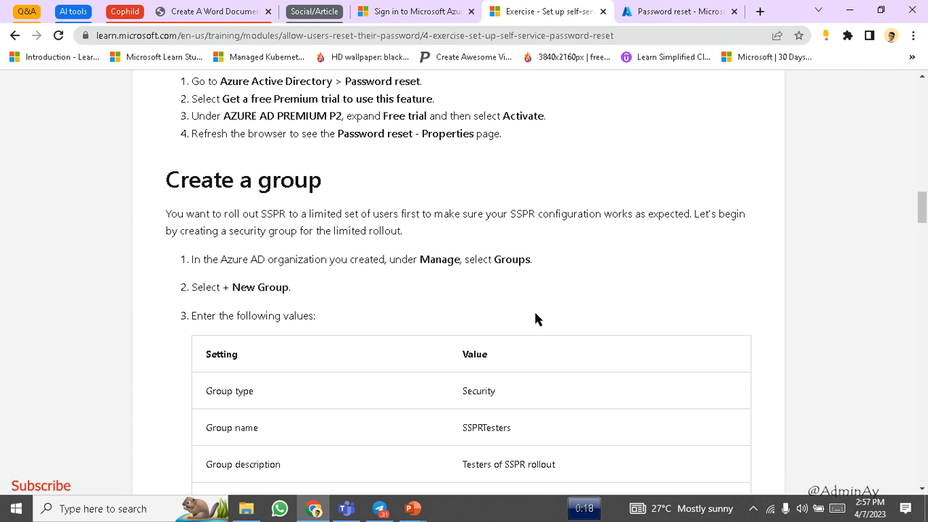
{"action": "scroll", "coordinate": [535, 319], "scroll_direction": "down", "scroll_amount": 7}
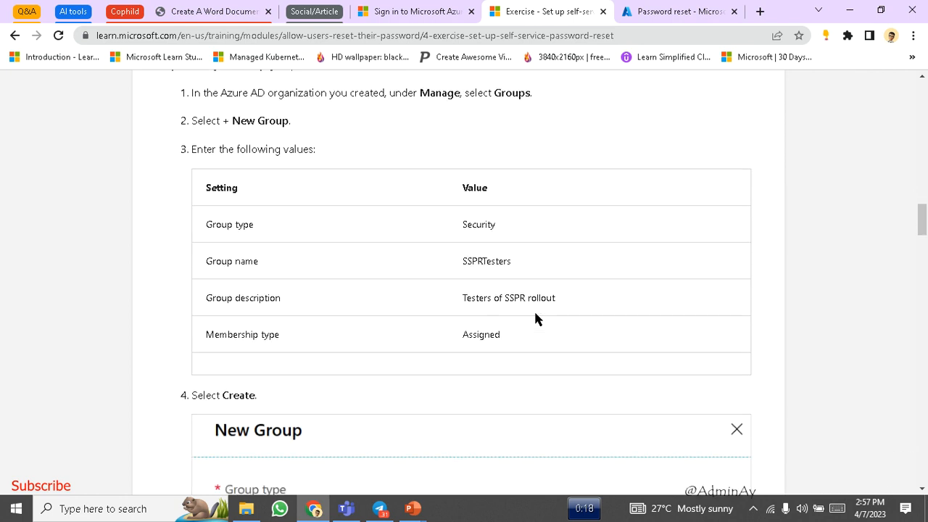
{"action": "scroll", "coordinate": [535, 319], "scroll_direction": "down", "scroll_amount": 9}
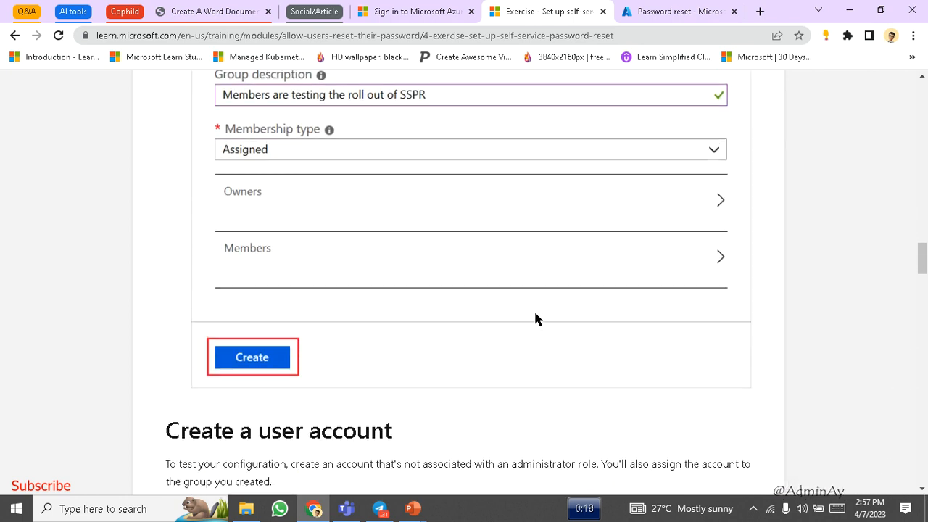
{"action": "scroll", "coordinate": [536, 319], "scroll_direction": "down", "scroll_amount": 3}
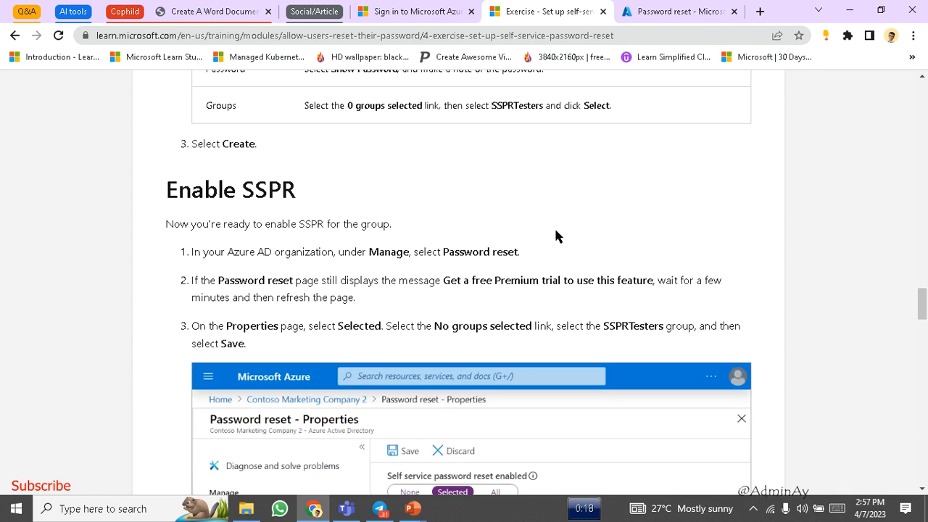
{"action": "scroll", "coordinate": [556, 232], "scroll_direction": "down", "scroll_amount": 1}
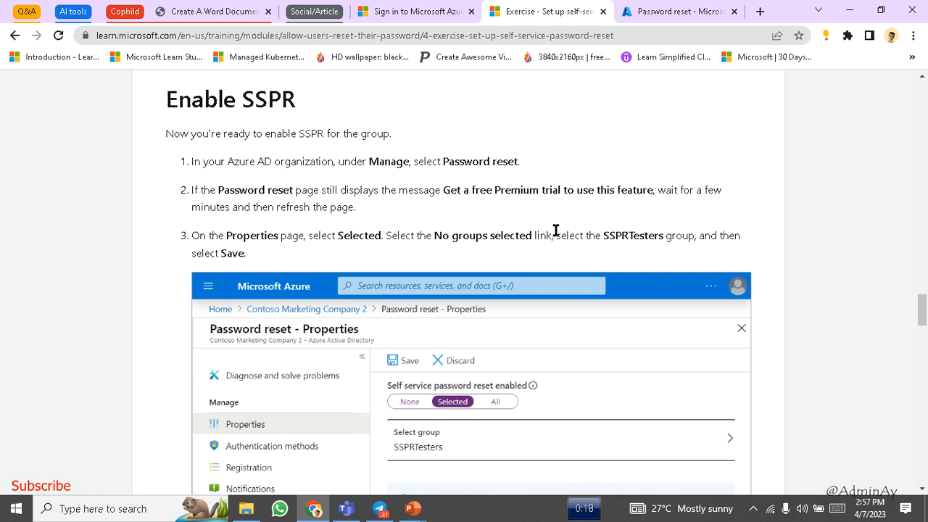
{"action": "left_click", "coordinate": [628, 9]}
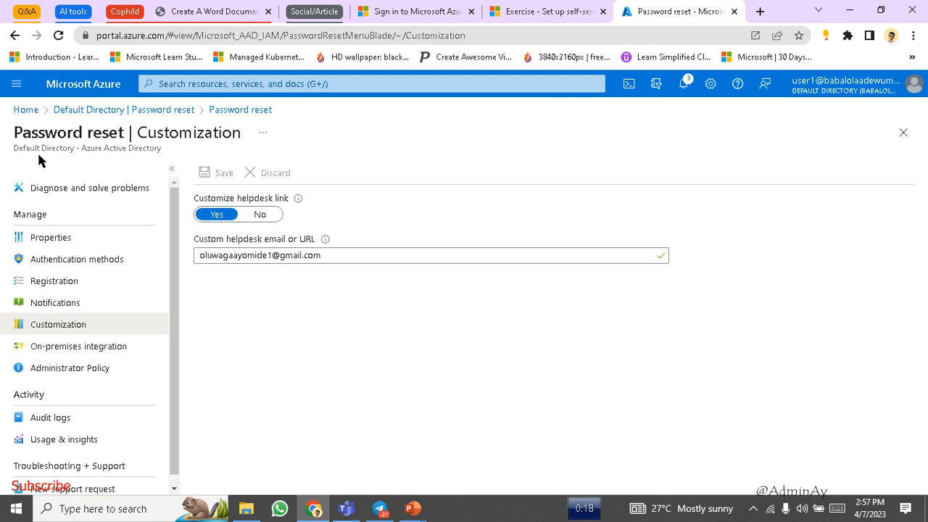
- Close Password reset and browse the Default Directory's 11 groups, including Cloud group and cloud Tutorials
{"action": "left_click", "coordinate": [903, 132]}
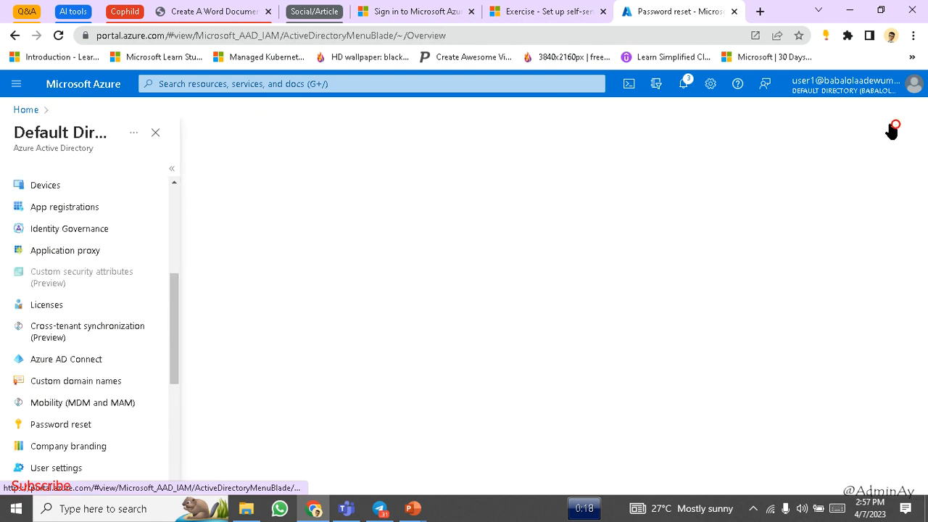
{"action": "scroll", "coordinate": [80, 231], "scroll_direction": "up", "scroll_amount": 4}
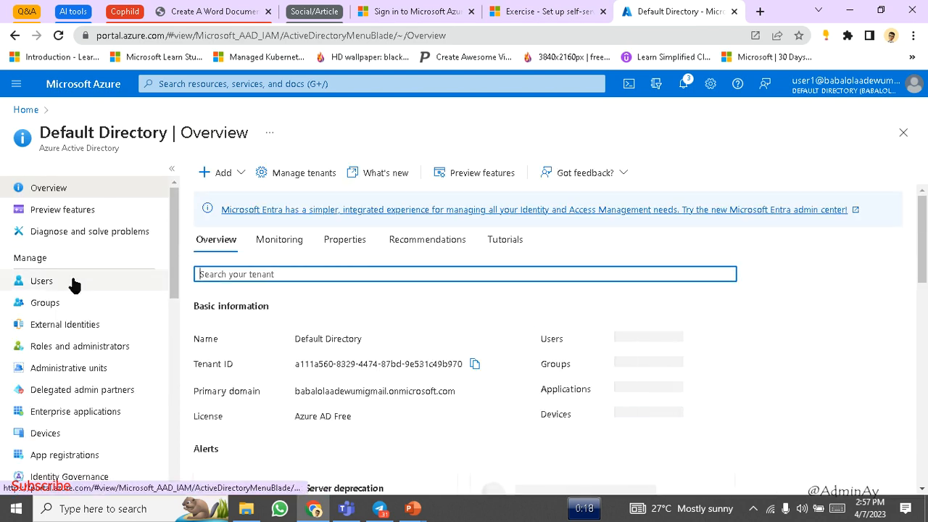
{"action": "left_click", "coordinate": [72, 282]}
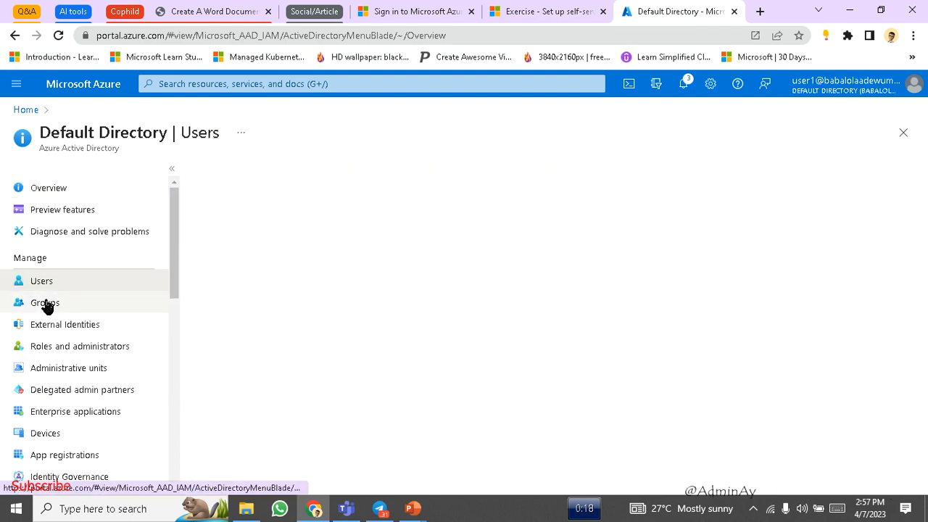
{"action": "left_click", "coordinate": [45, 303]}
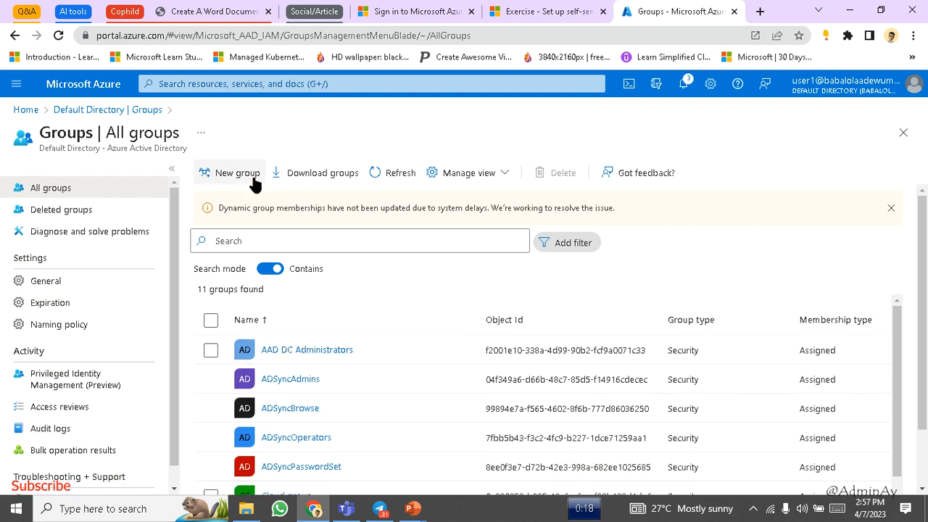
{"action": "scroll", "coordinate": [375, 303], "scroll_direction": "down", "scroll_amount": 2}
{"action": "scroll", "coordinate": [279, 460], "scroll_direction": "down", "scroll_amount": 2}
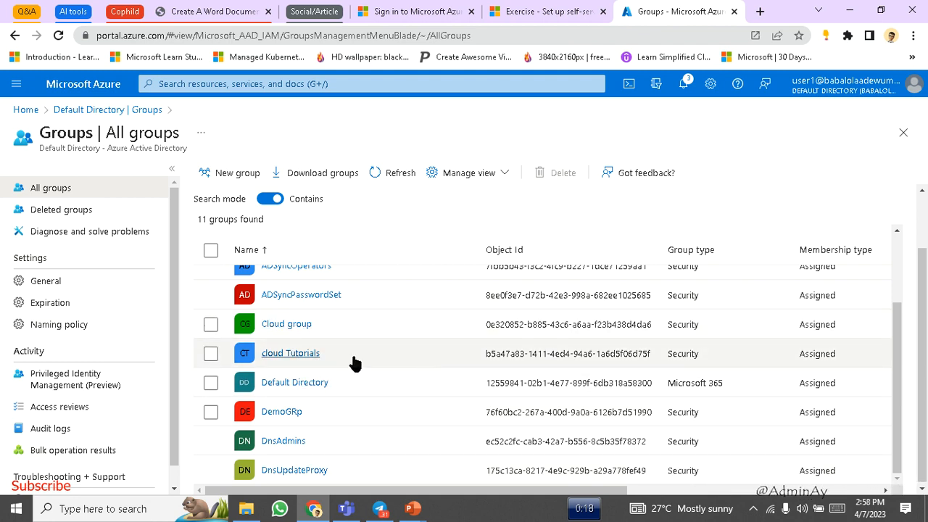
- View the cloud Tutorials group's two direct members, then go back to All groups
{"action": "left_click", "coordinate": [290, 357]}
{"action": "left_click", "coordinate": [289, 356]}
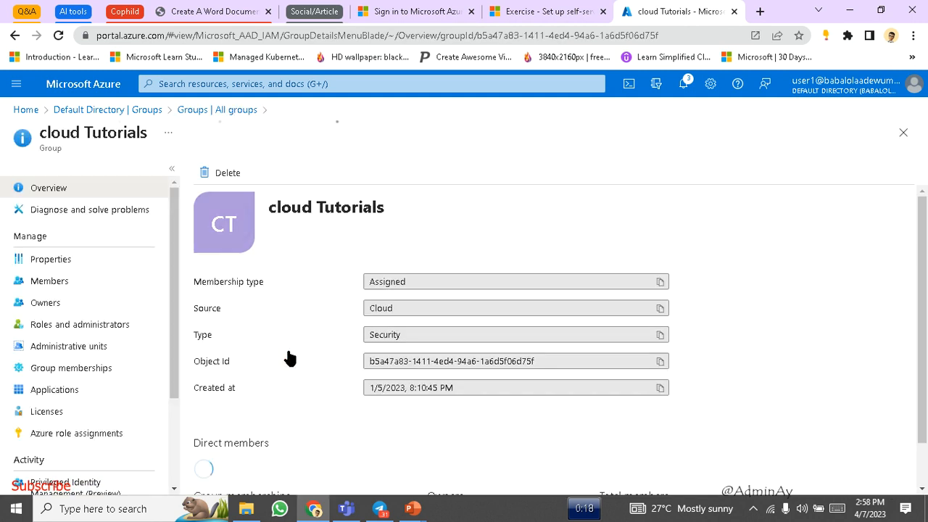
{"action": "scroll", "coordinate": [290, 358], "scroll_direction": "down", "scroll_amount": 1}
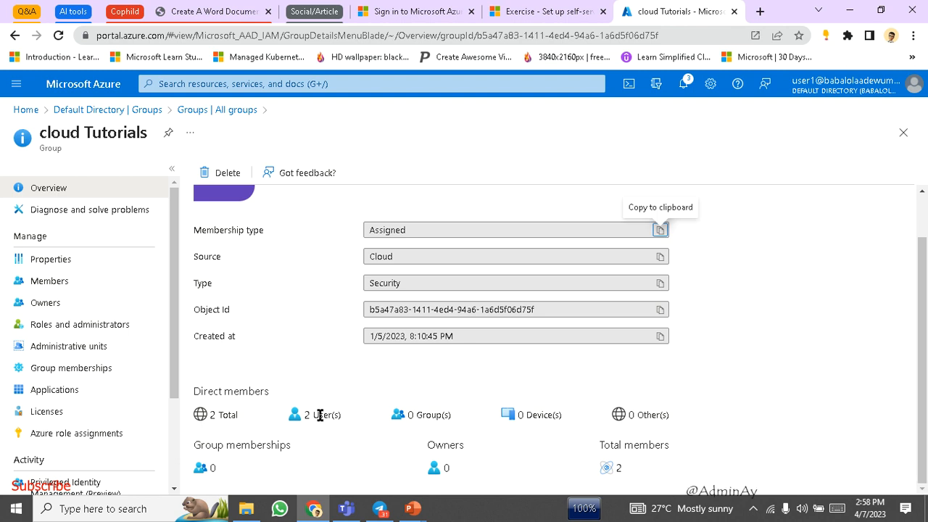
{"action": "left_click", "coordinate": [58, 282]}
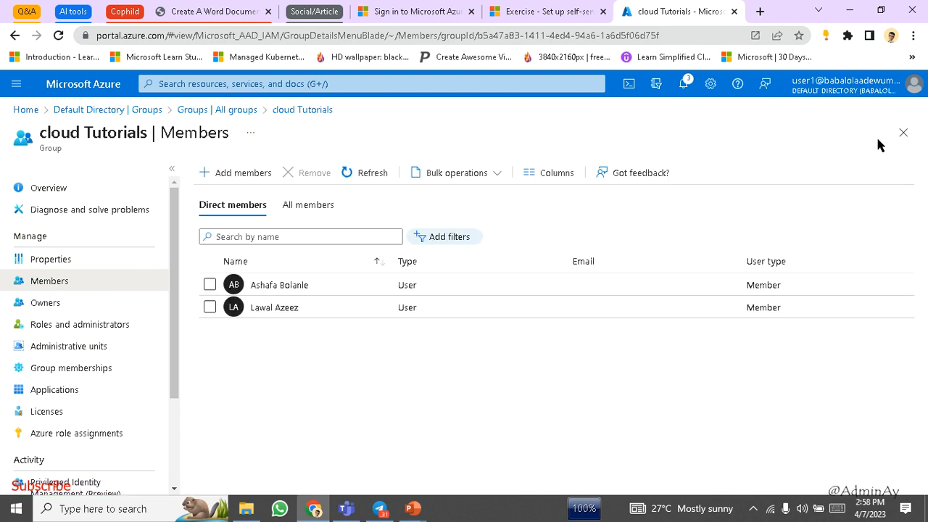
{"action": "left_click", "coordinate": [904, 132]}
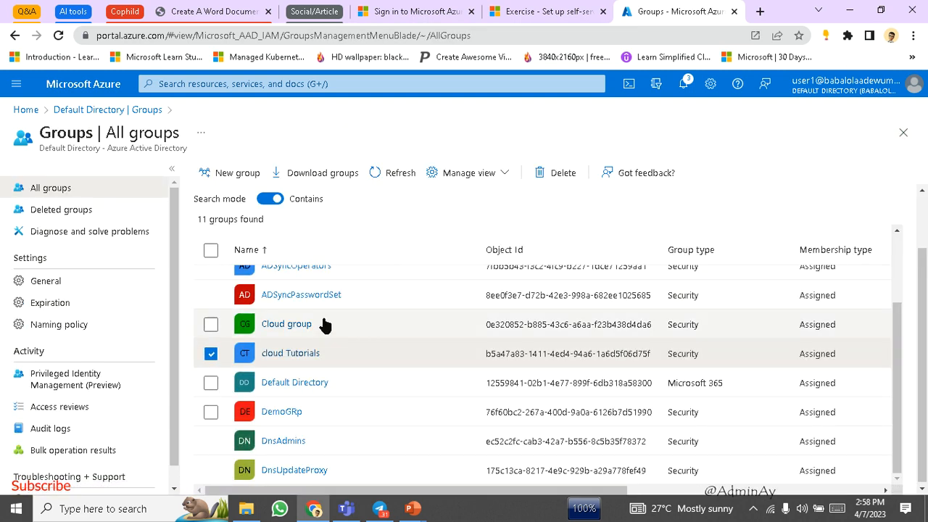
{"action": "scroll", "coordinate": [317, 332], "scroll_direction": "up", "scroll_amount": 2}
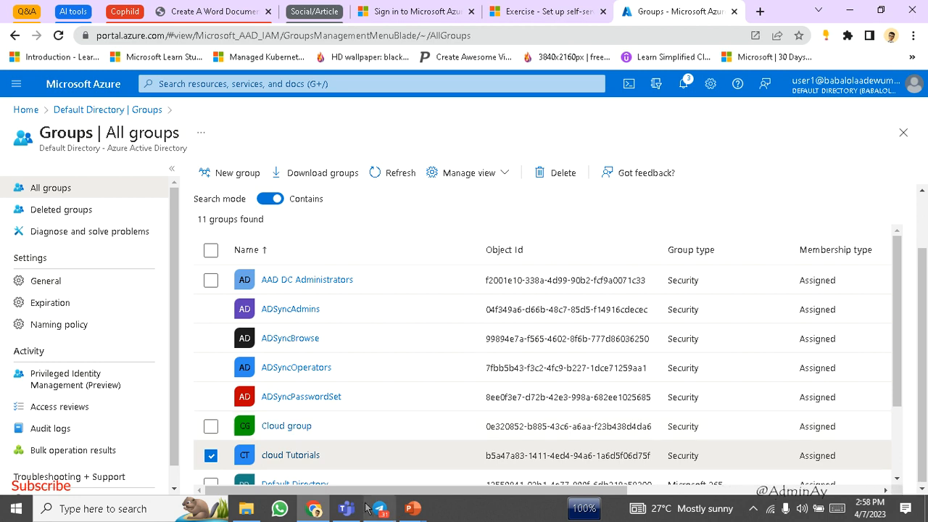
{"action": "mouse_move", "coordinate": [423, 511]}
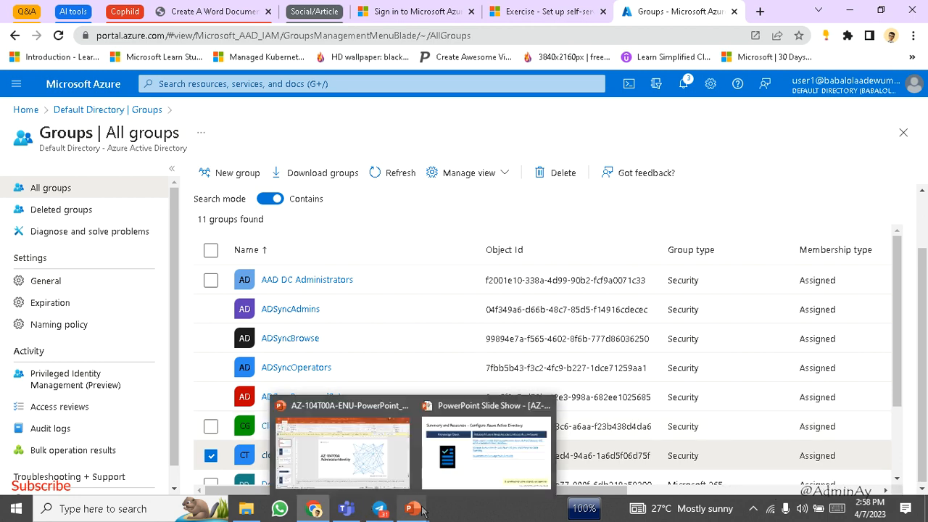
- Resume the PowerPoint slide show with the red pen on and advance to Create User Accounts
{"action": "left_click", "coordinate": [474, 466]}
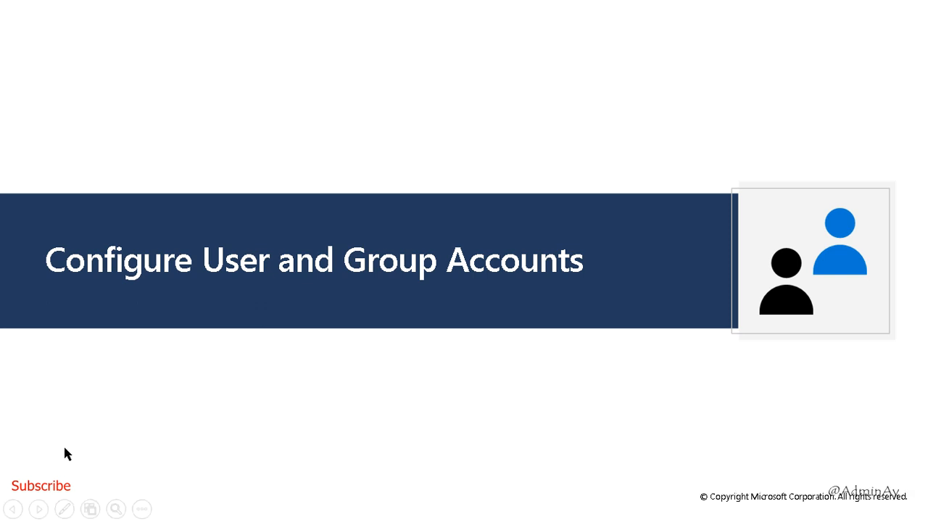
{"action": "left_click", "coordinate": [65, 510]}
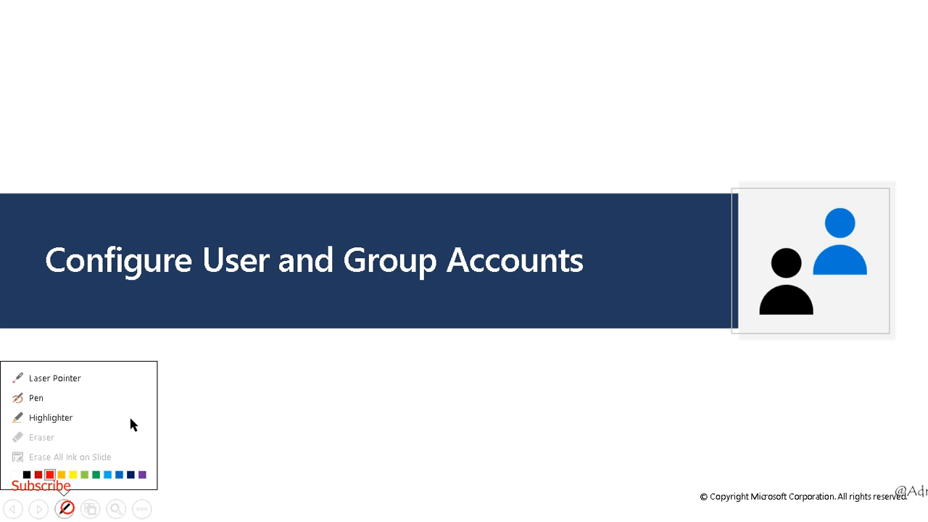
{"action": "left_click", "coordinate": [74, 401]}
{"action": "key", "text": "Right"}
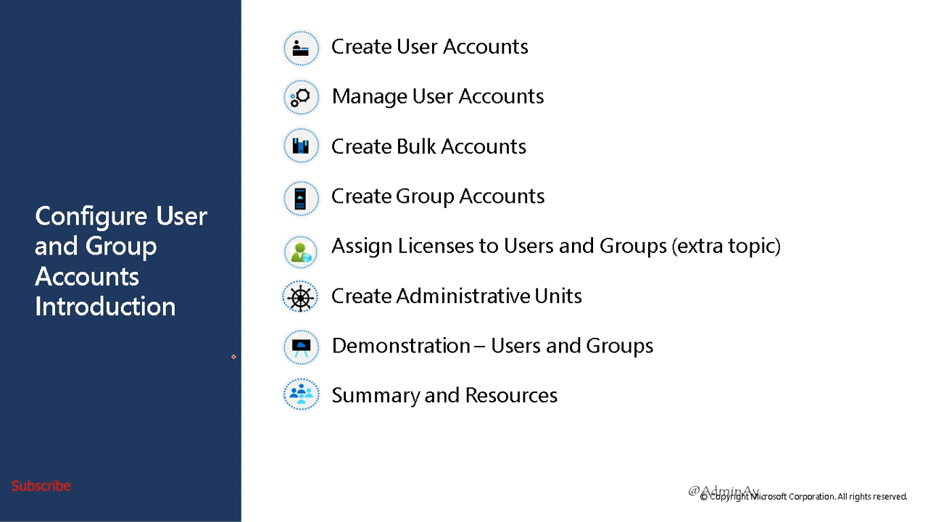
{"action": "key", "text": "Right"}
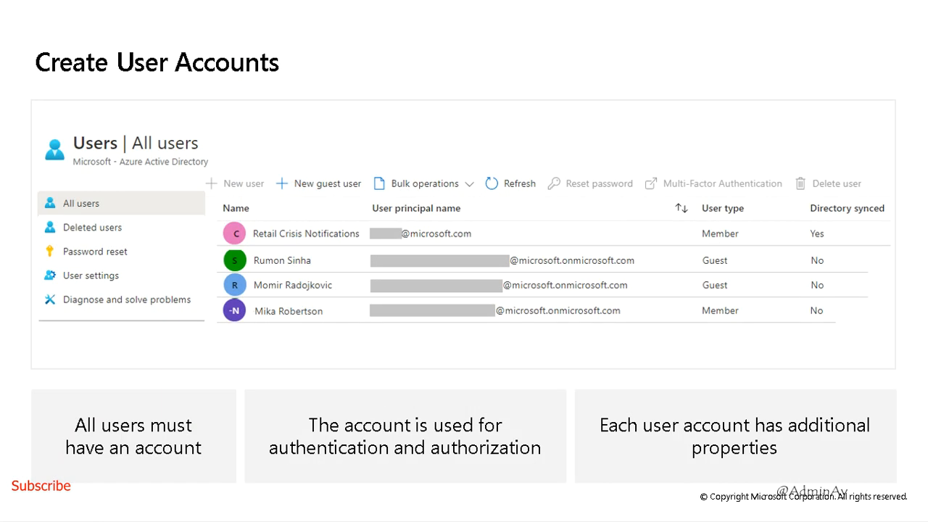